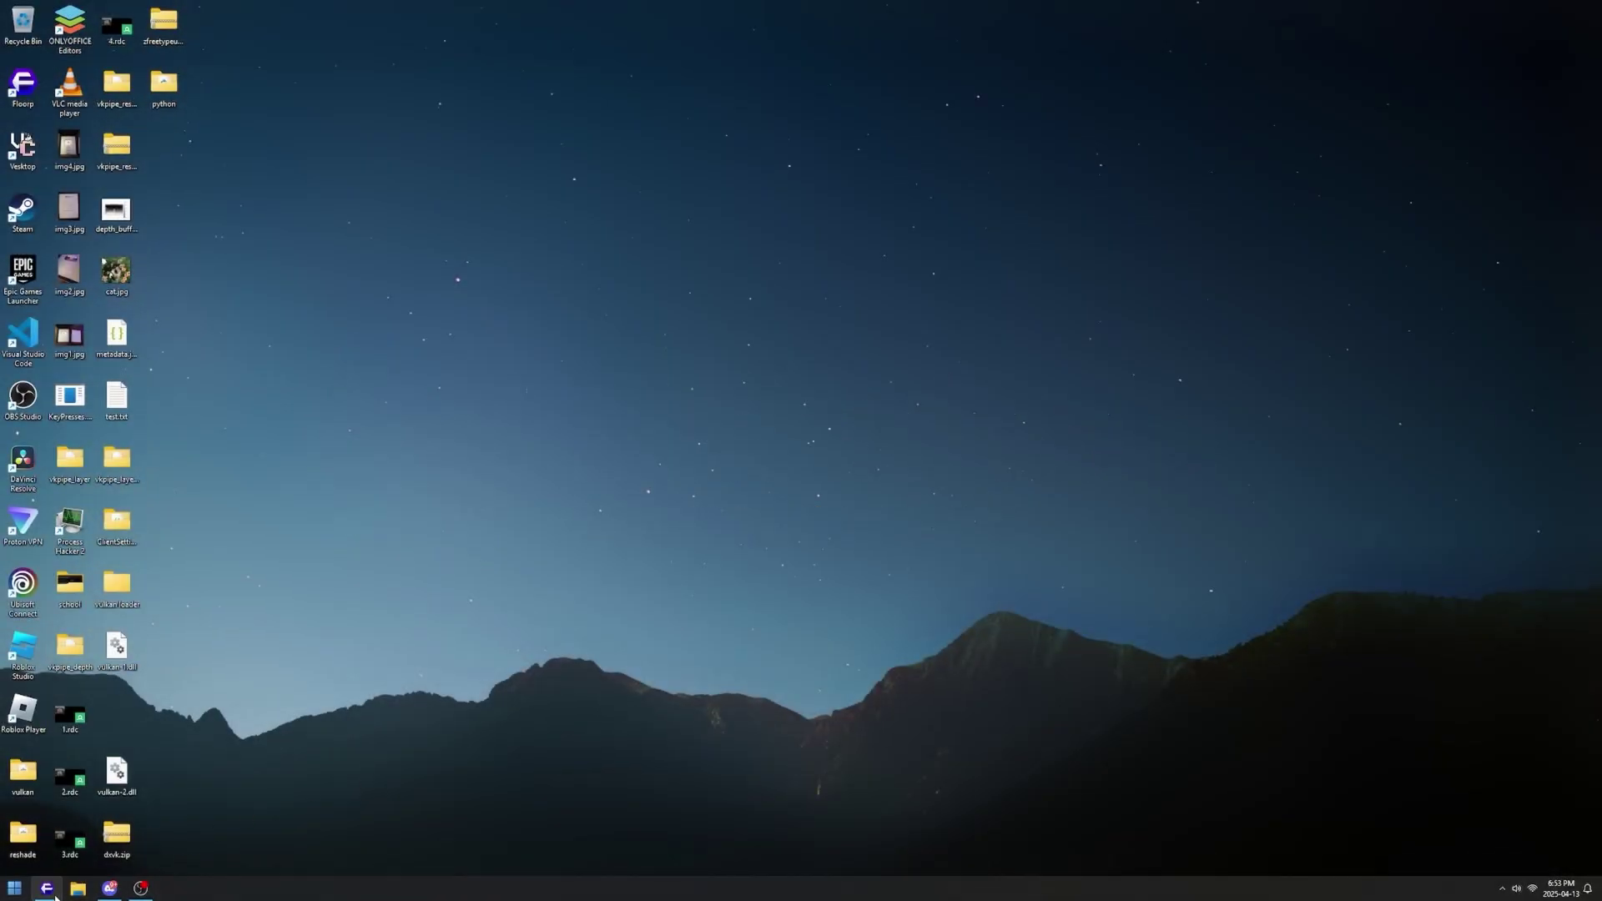
Step: Restore the browser showing the DevForum thread about Nvidia Ansel and Vulkan layer support
left_click(47, 887)
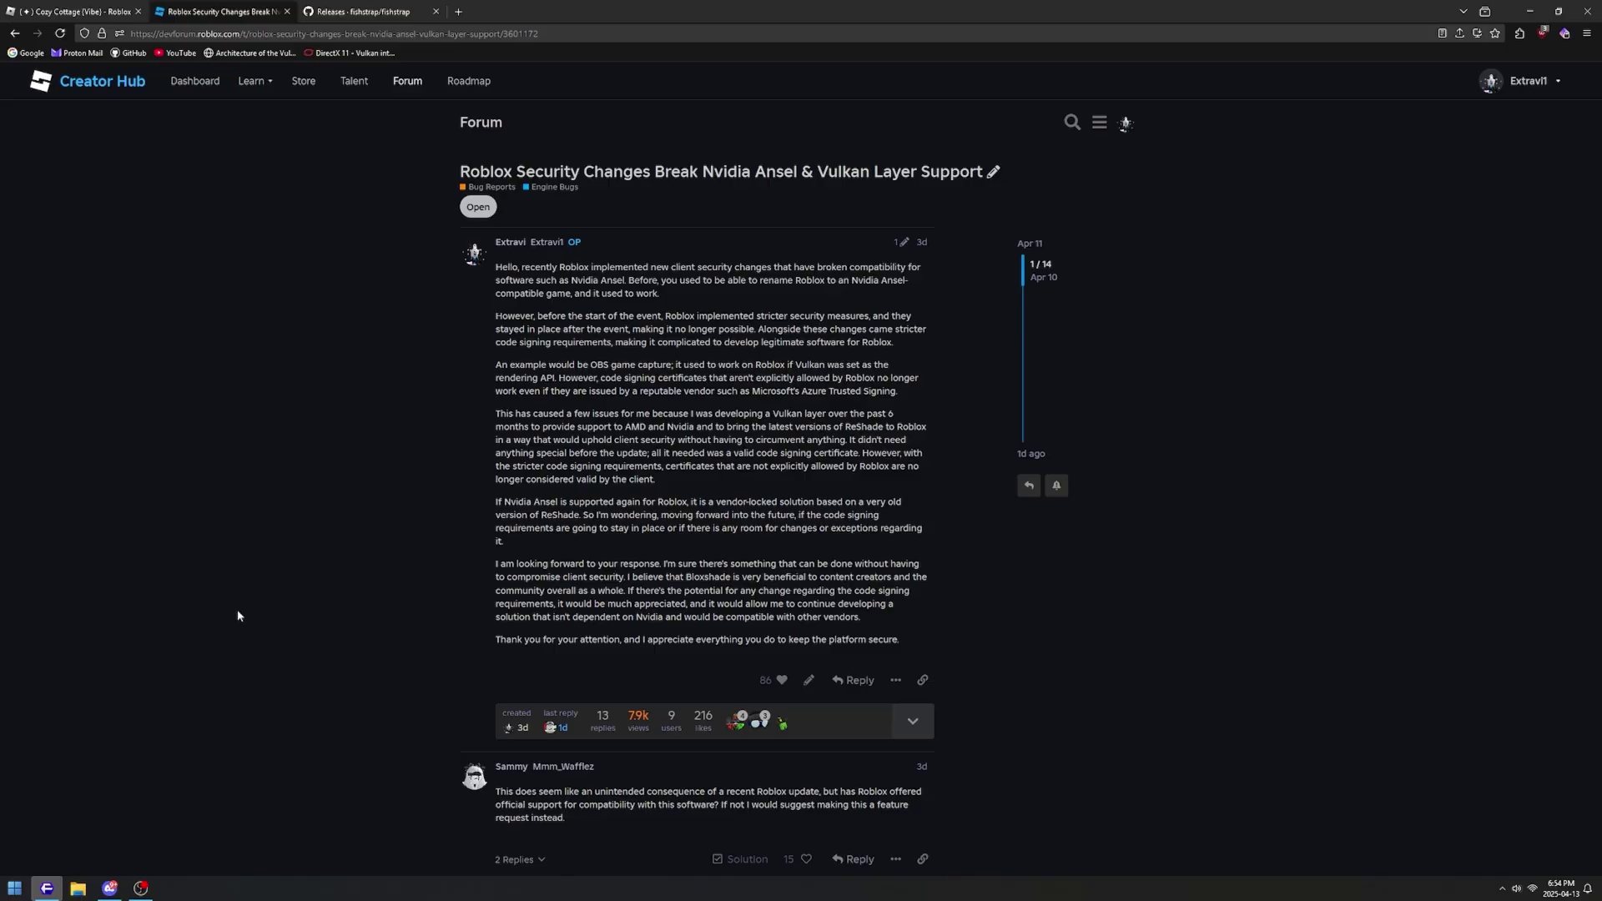
Step: Download Fishstrap-v2.9.1.1.exe from the Fishstrap v2.9.1.1 GitHub release
key("ctrl+Tab")
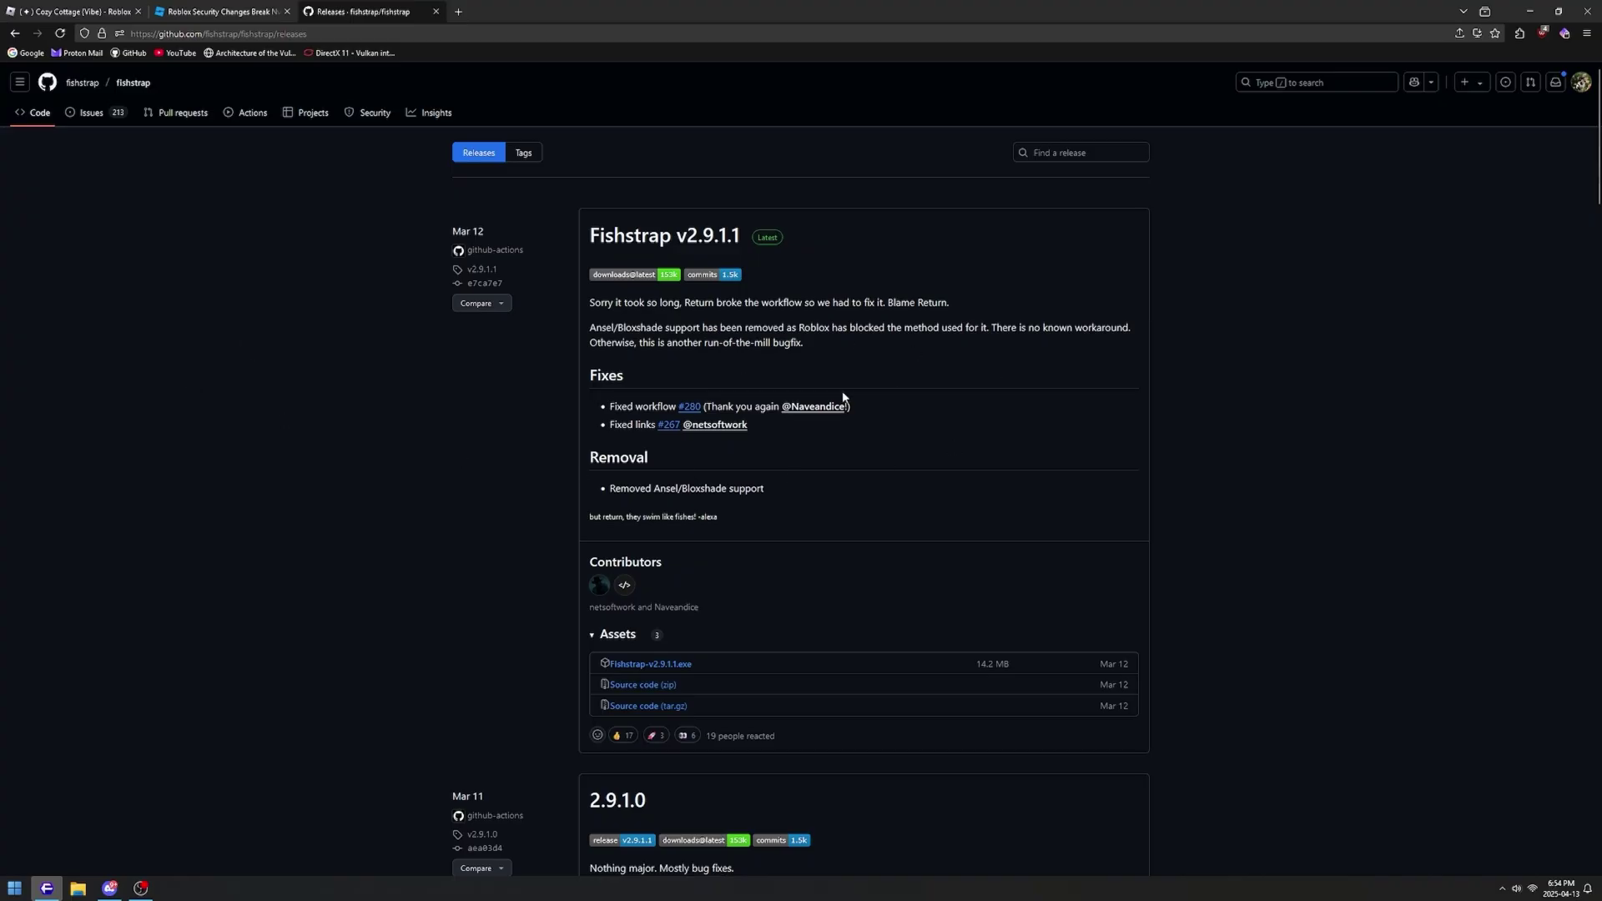
left_click(667, 236)
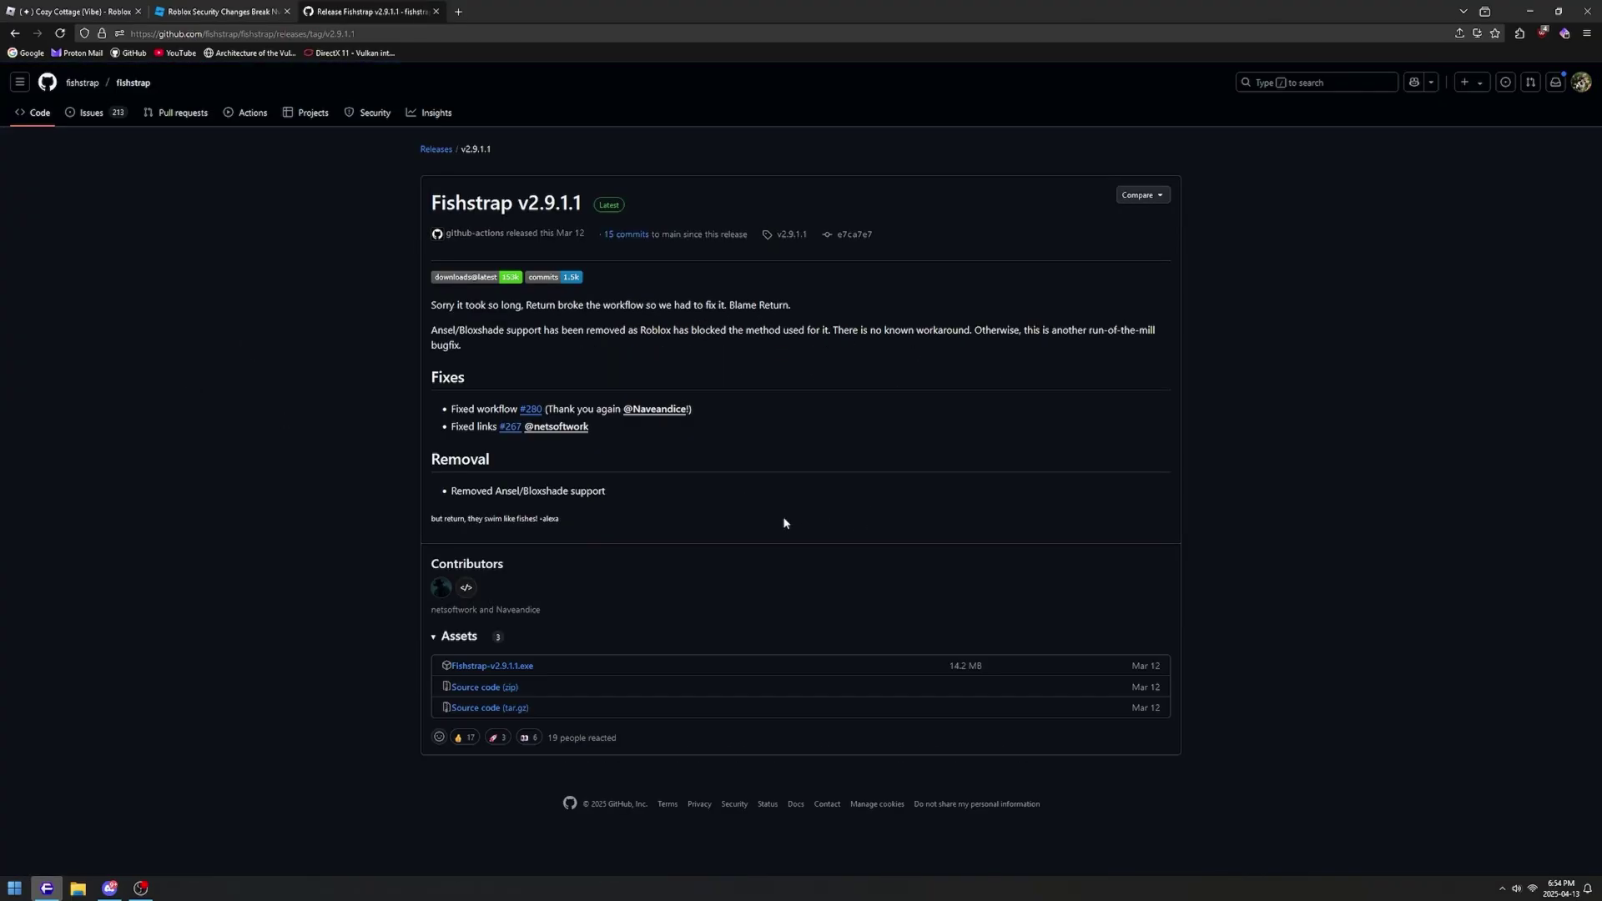
left_click(492, 673)
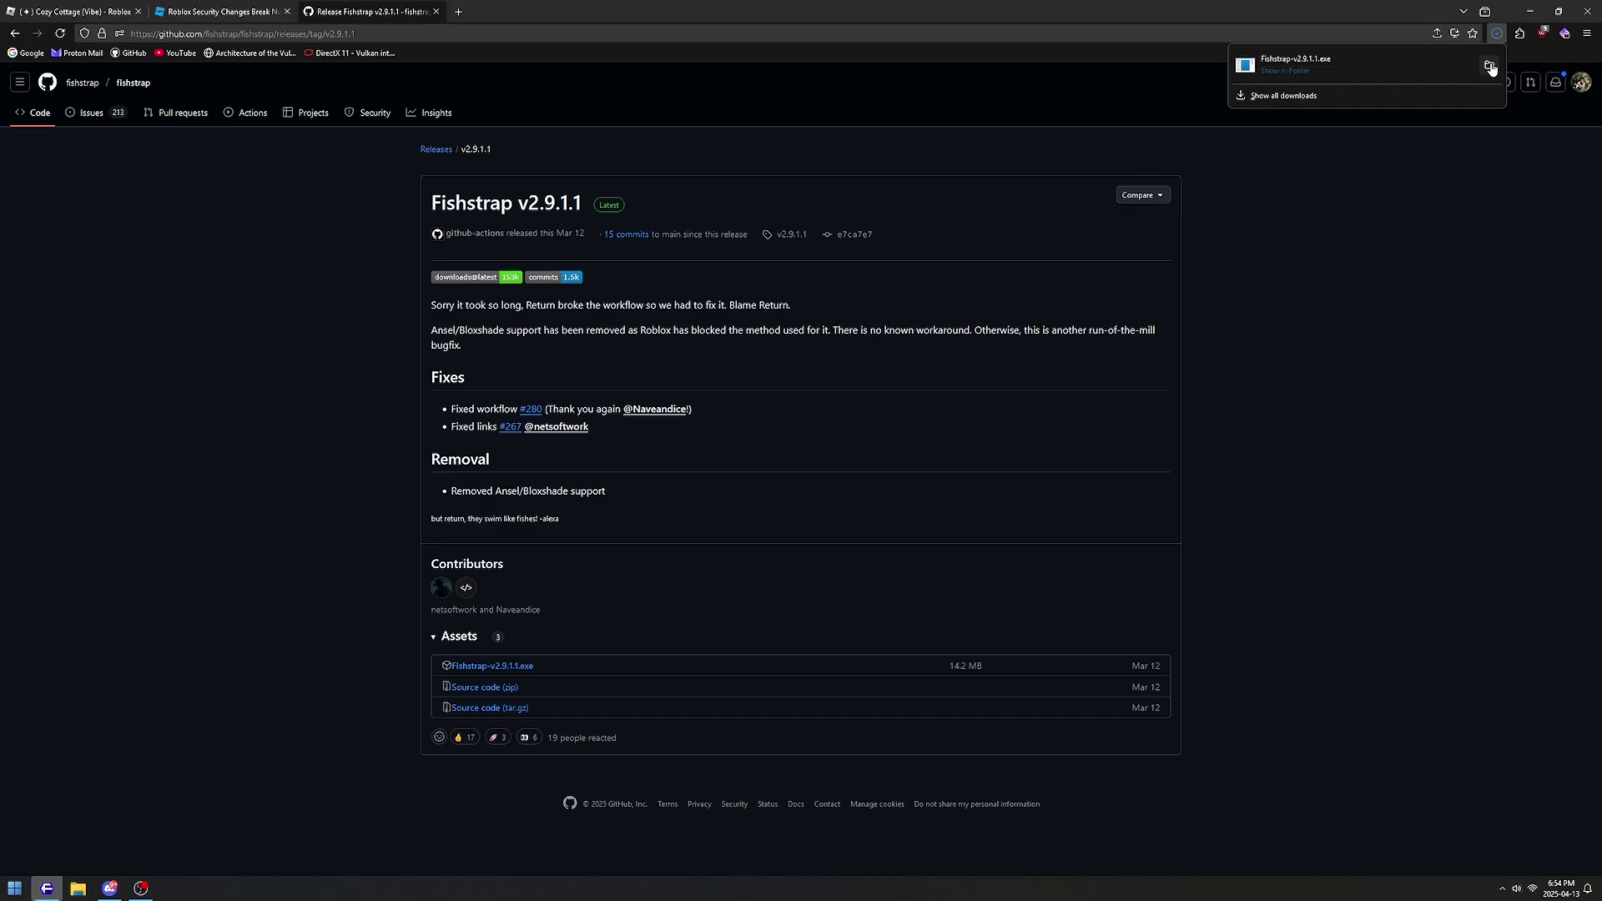
Step: Run the downloaded Fishstrap installer from its folder and confirm the installer language
left_click(1489, 65)
left_click_drag(1045, 252, 1153, 405)
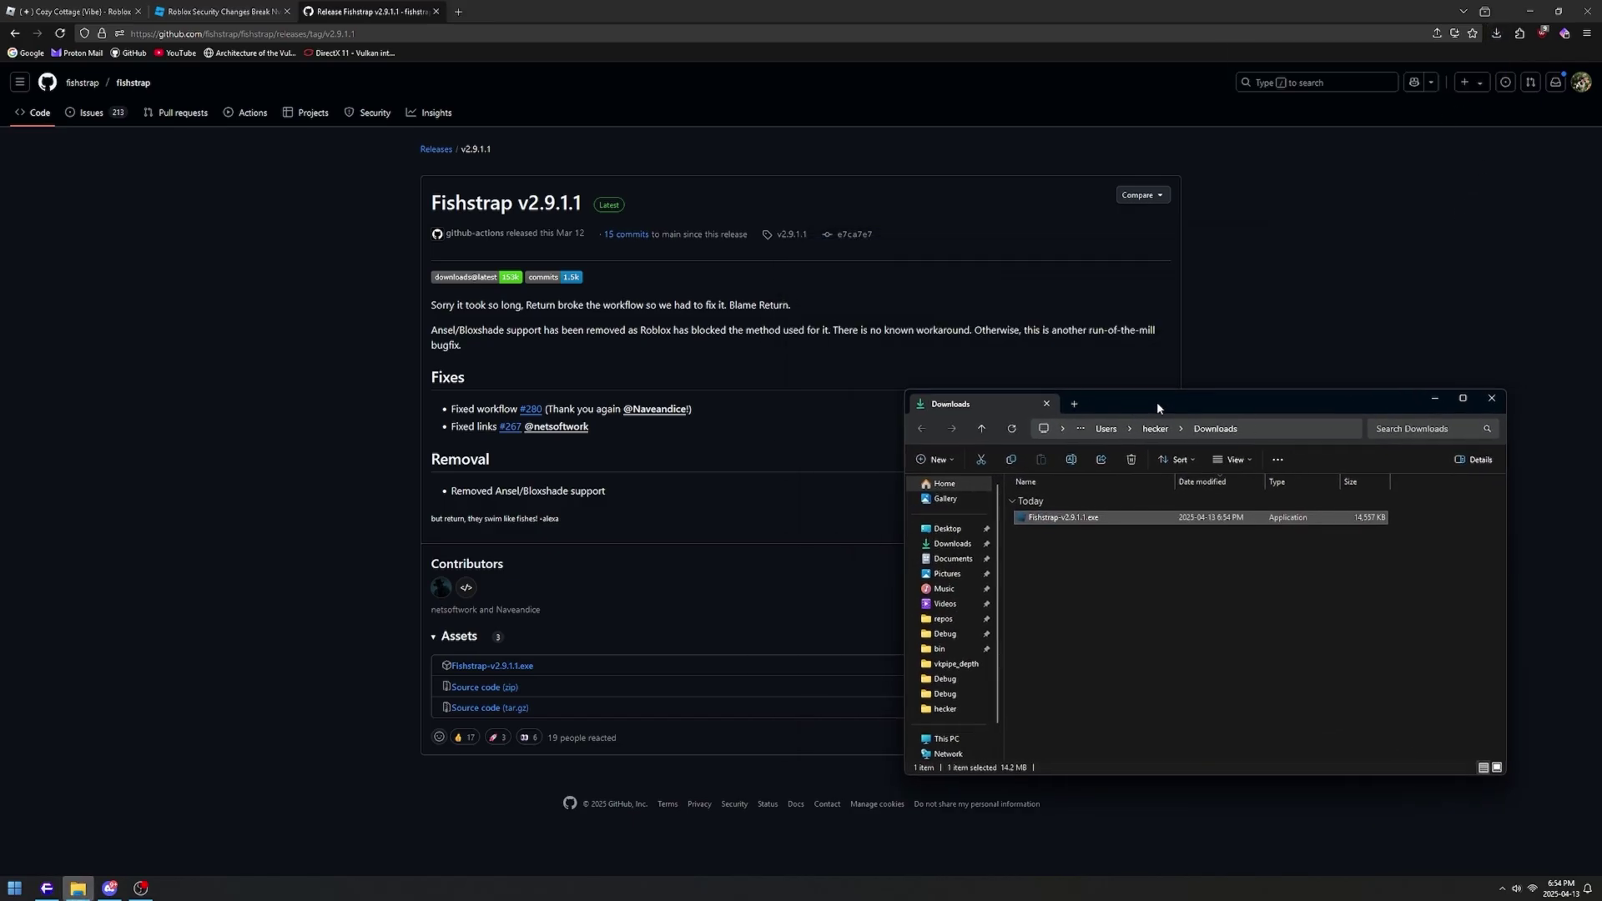
double_click(1069, 518)
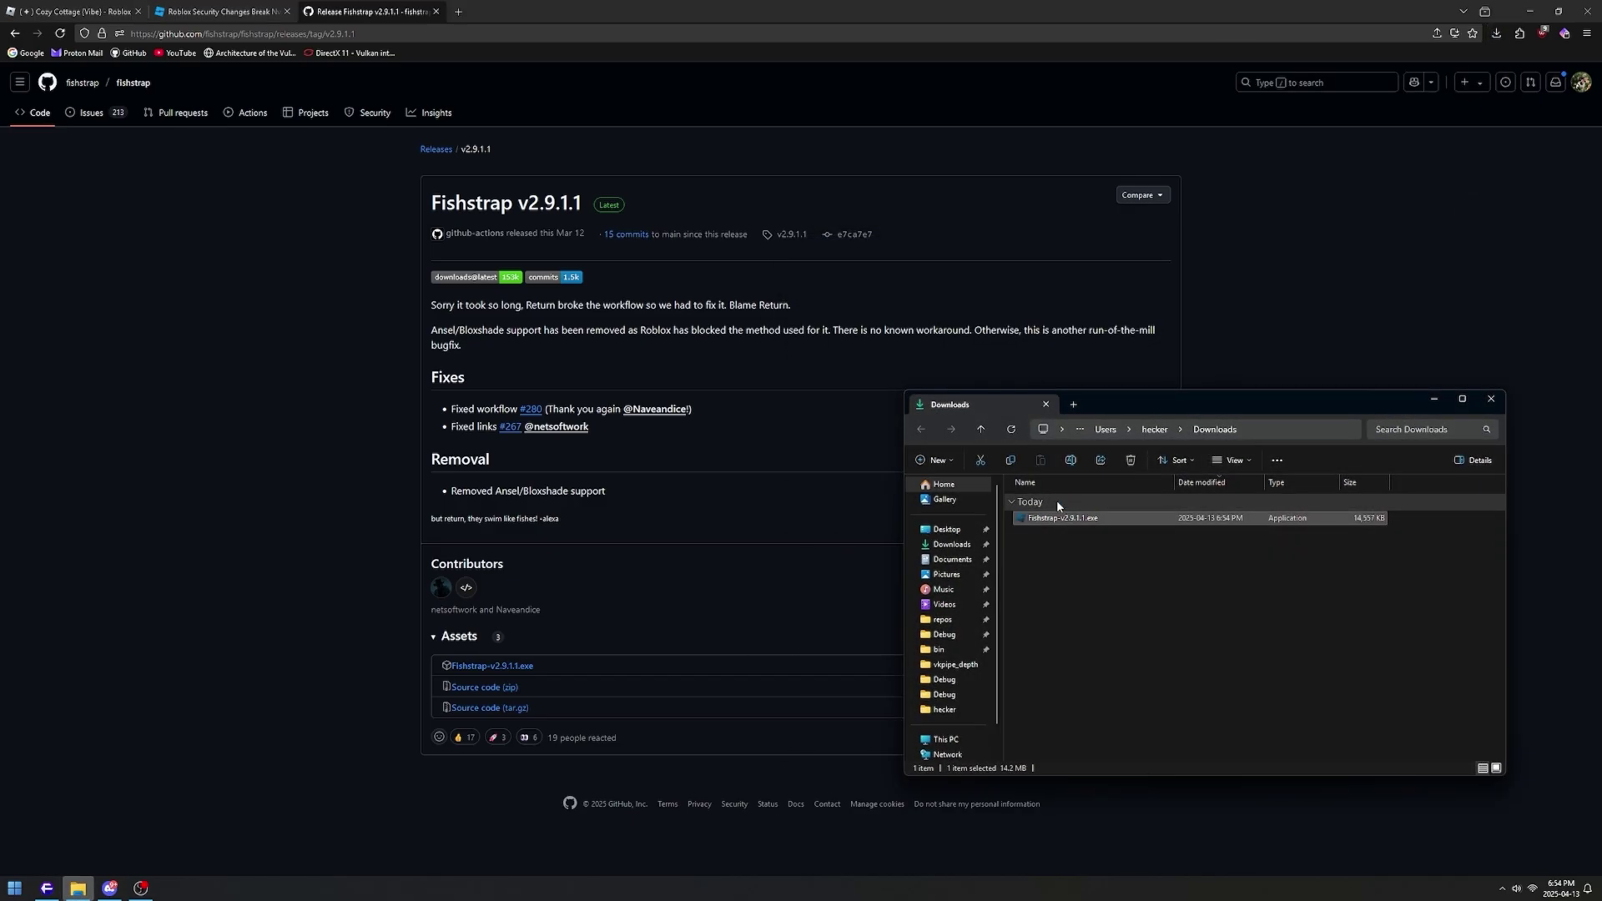
left_click(879, 479)
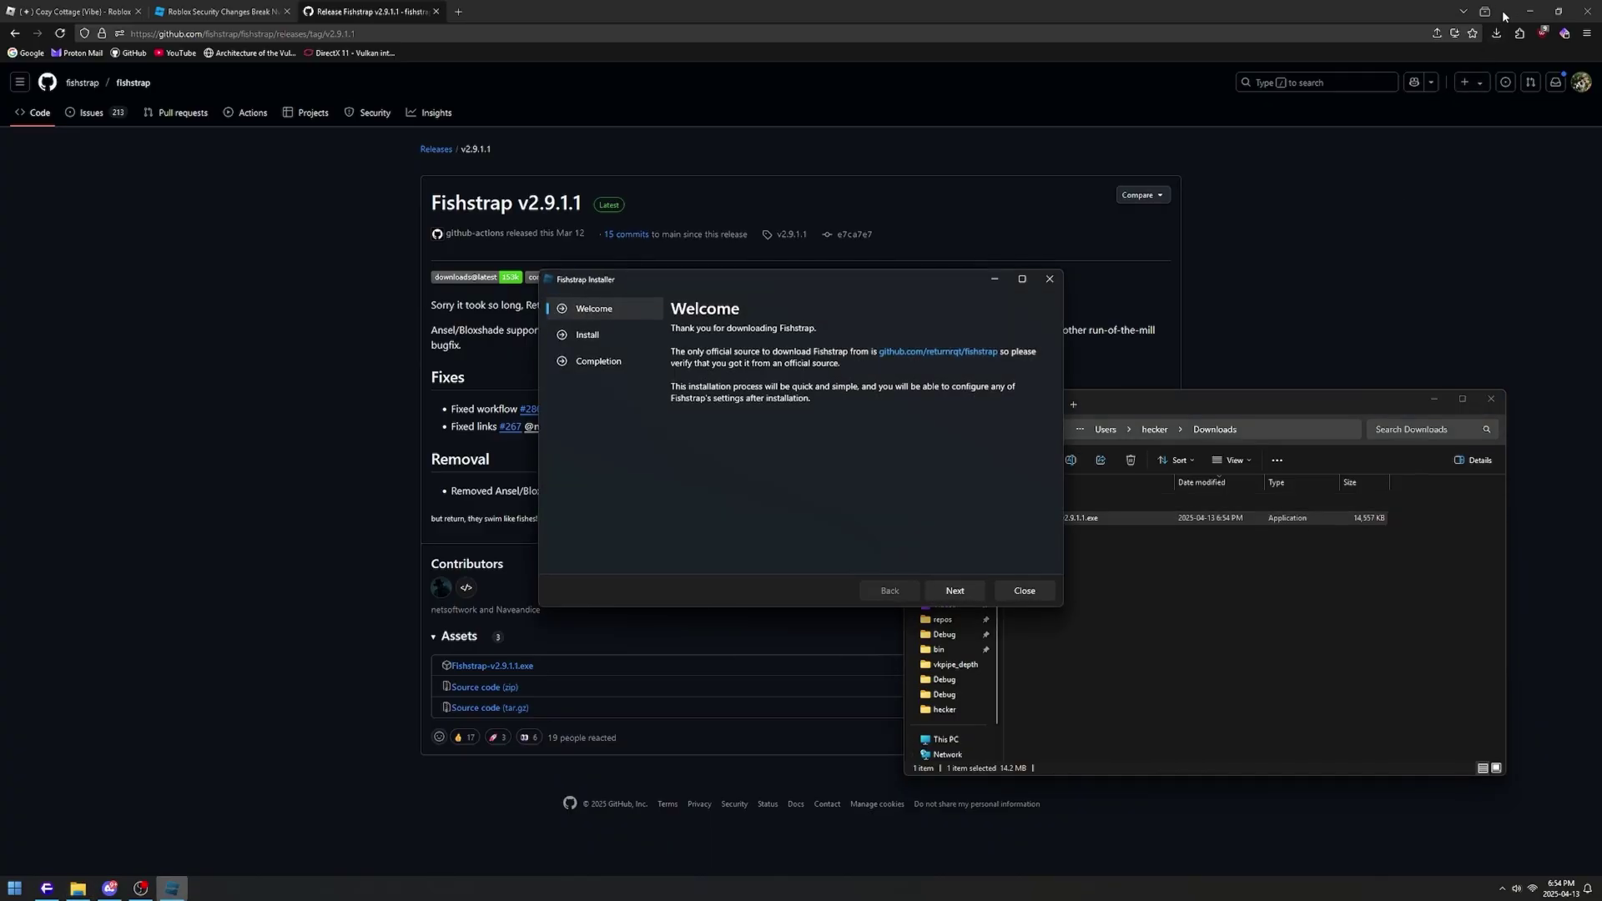
Step: Install Fishstrap to the default AppData\Local\Fishstrap location, then choose to configure its settings
left_click(1529, 10)
left_click(1435, 399)
left_click_drag(848, 279, 885, 348)
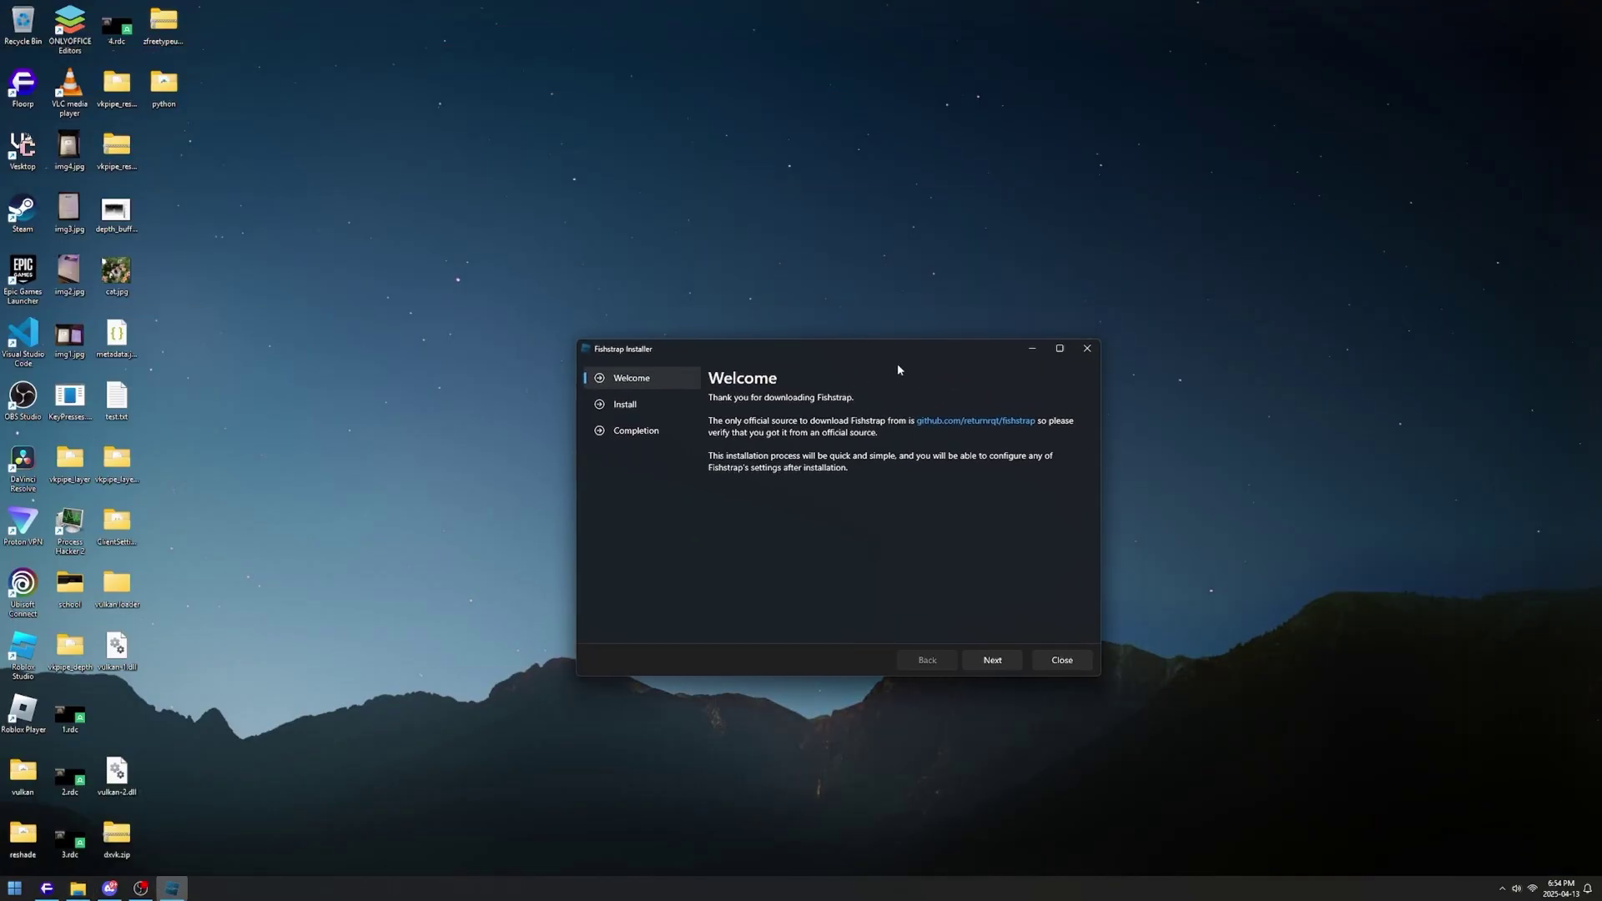
left_click(986, 660)
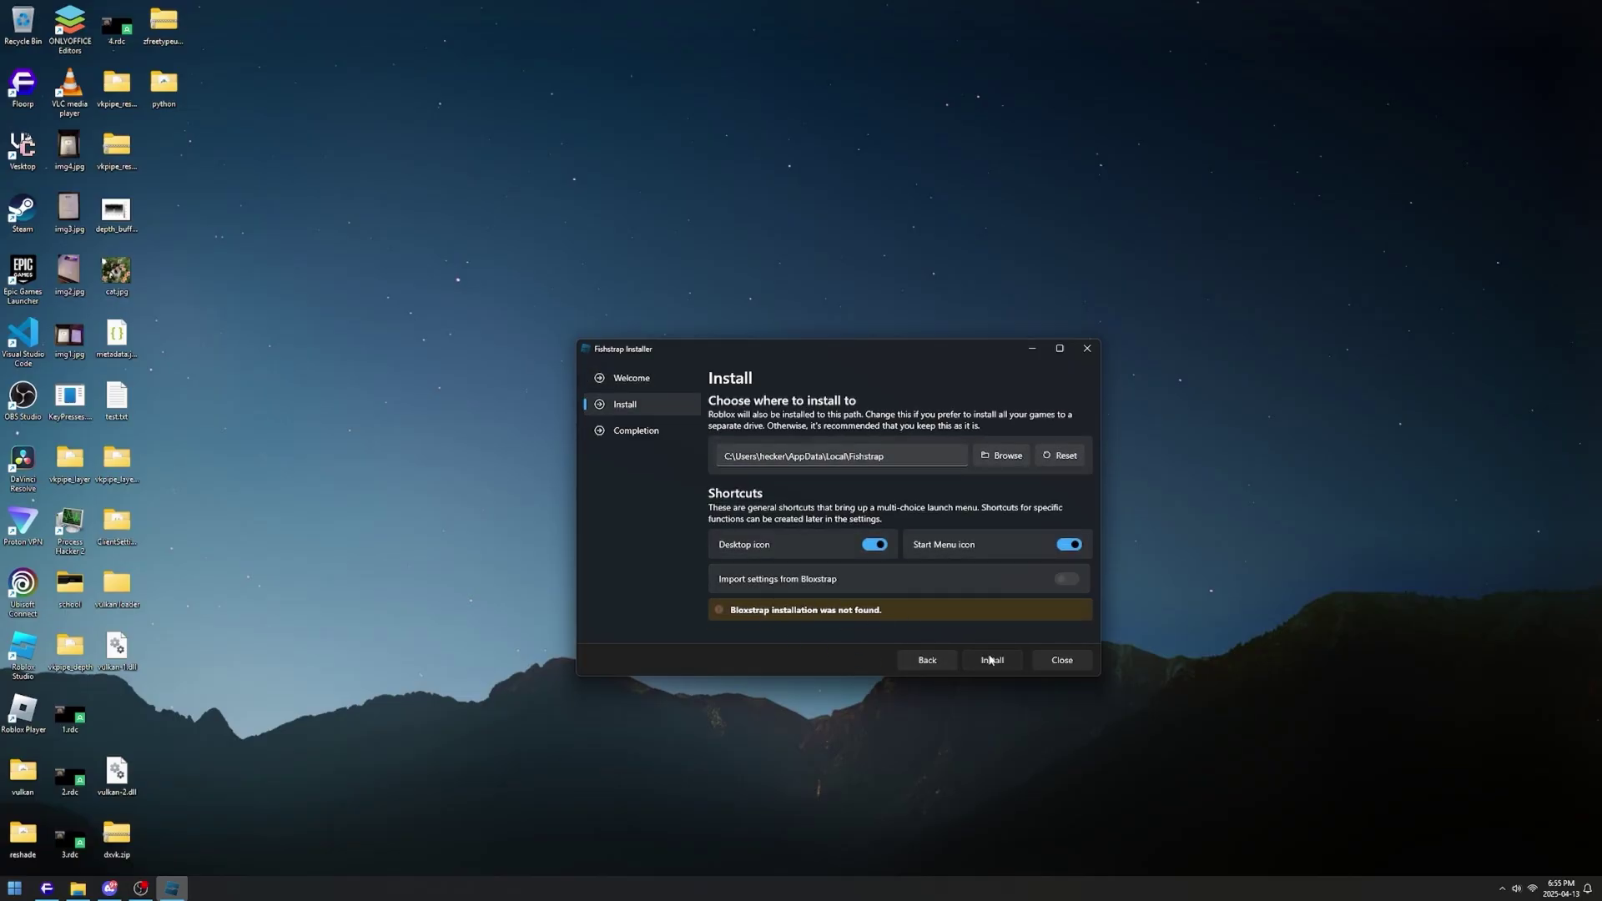
left_click(989, 660)
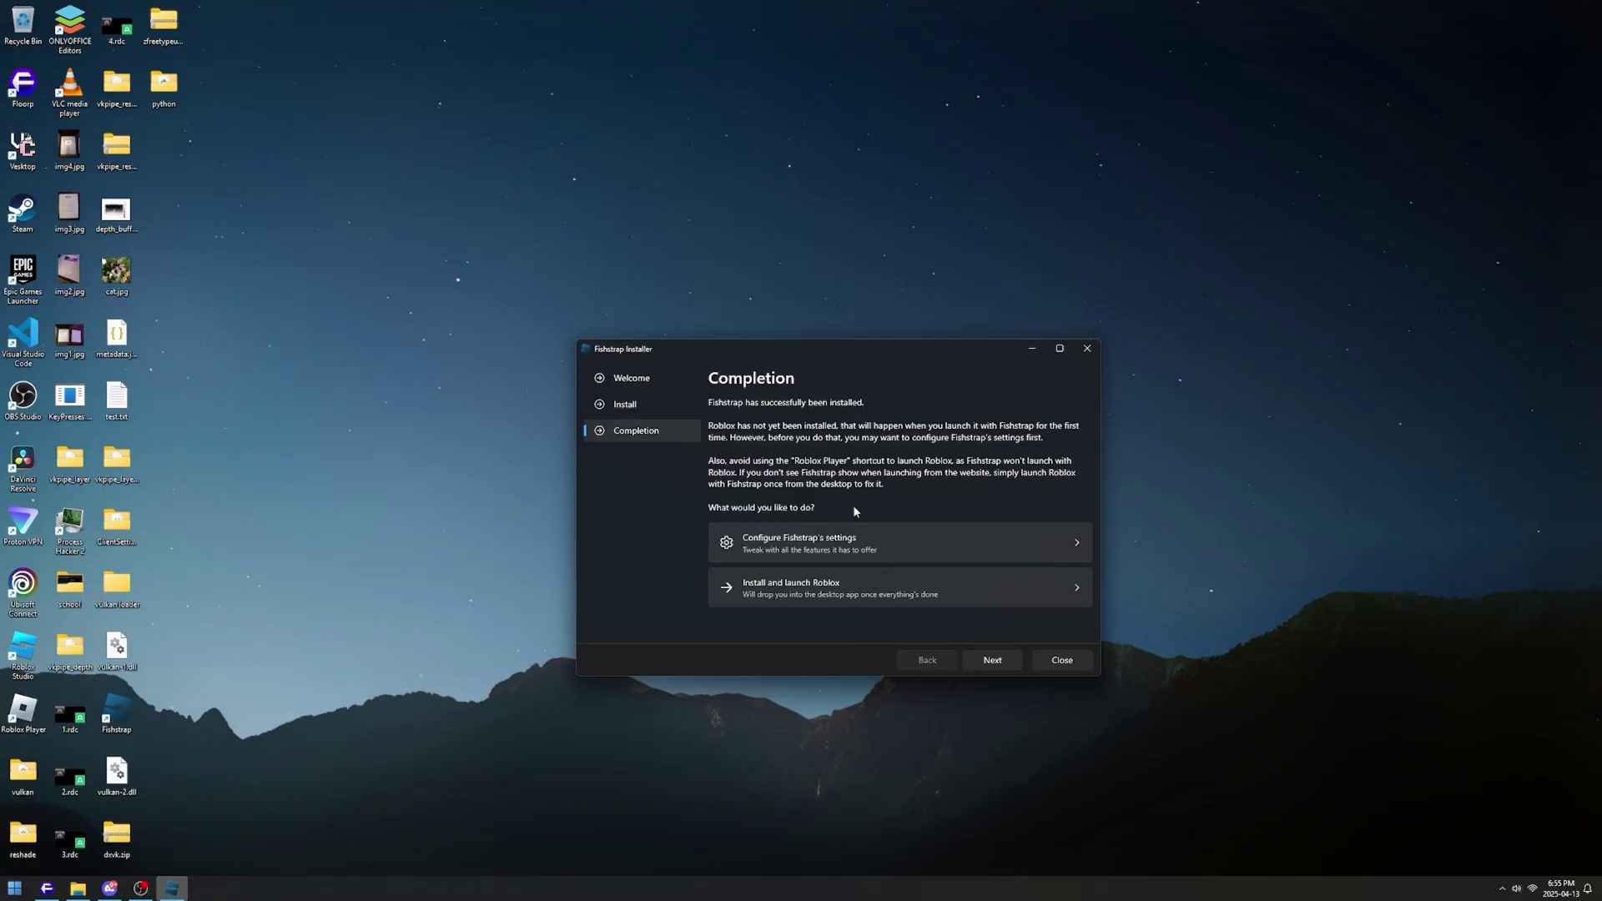
left_click(829, 547)
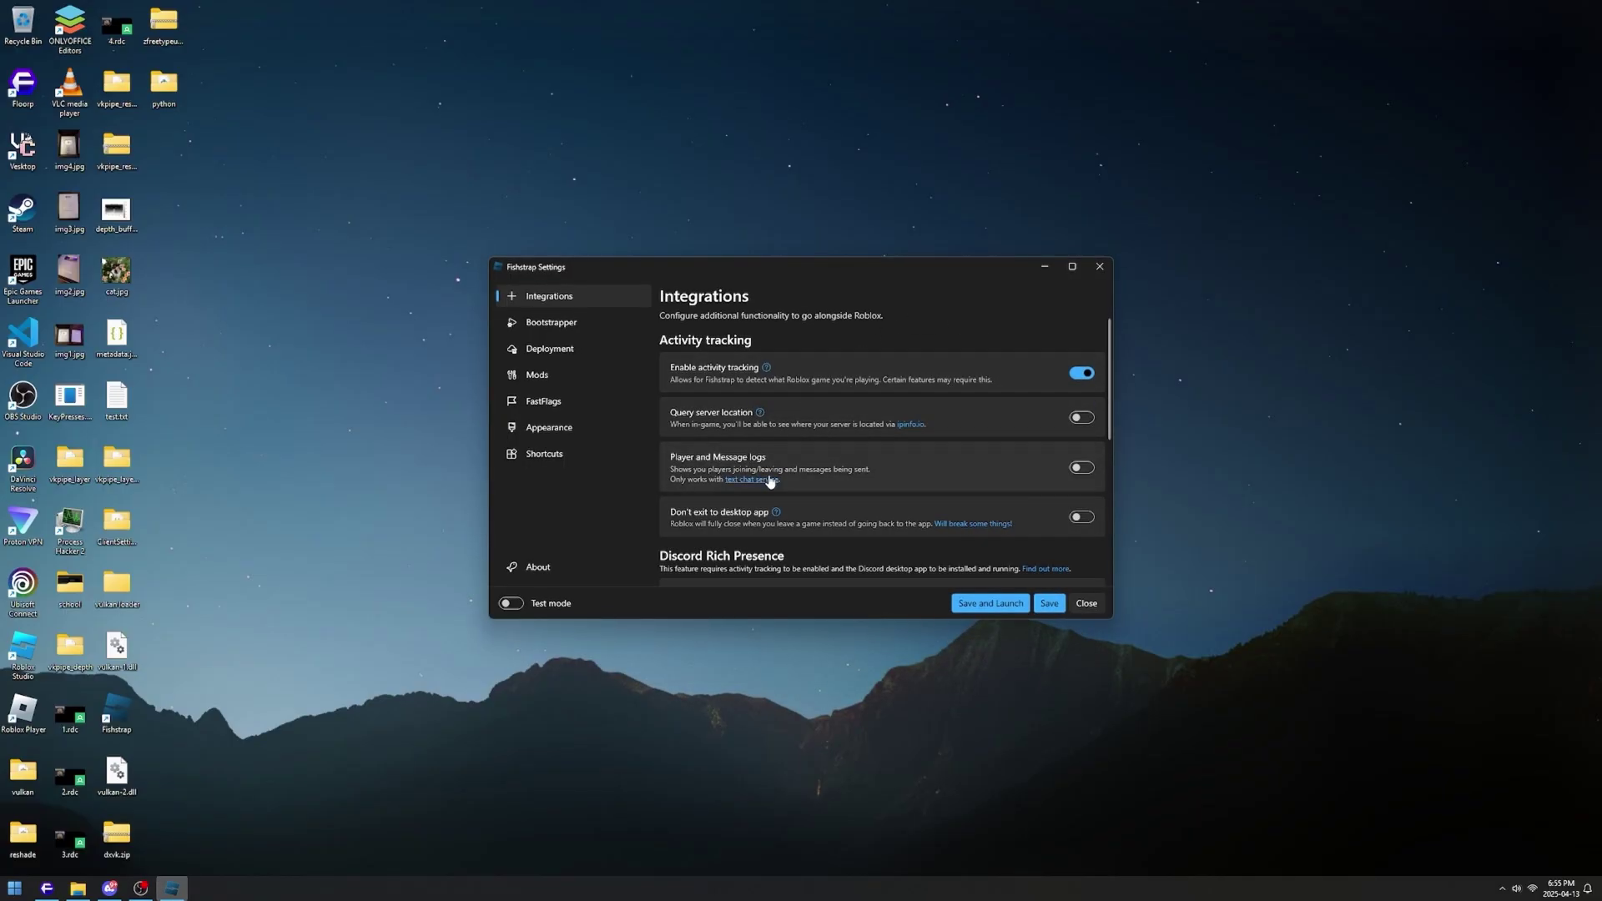
Step: Turn off 'Prompt to confirm when launching another Roblox instance' in Bootstrapper settings
scroll(925, 468, "down", 5)
scroll(851, 476, "up", 1)
scroll(870, 522, "down", 3)
scroll(955, 526, "up", 8)
left_click(572, 326)
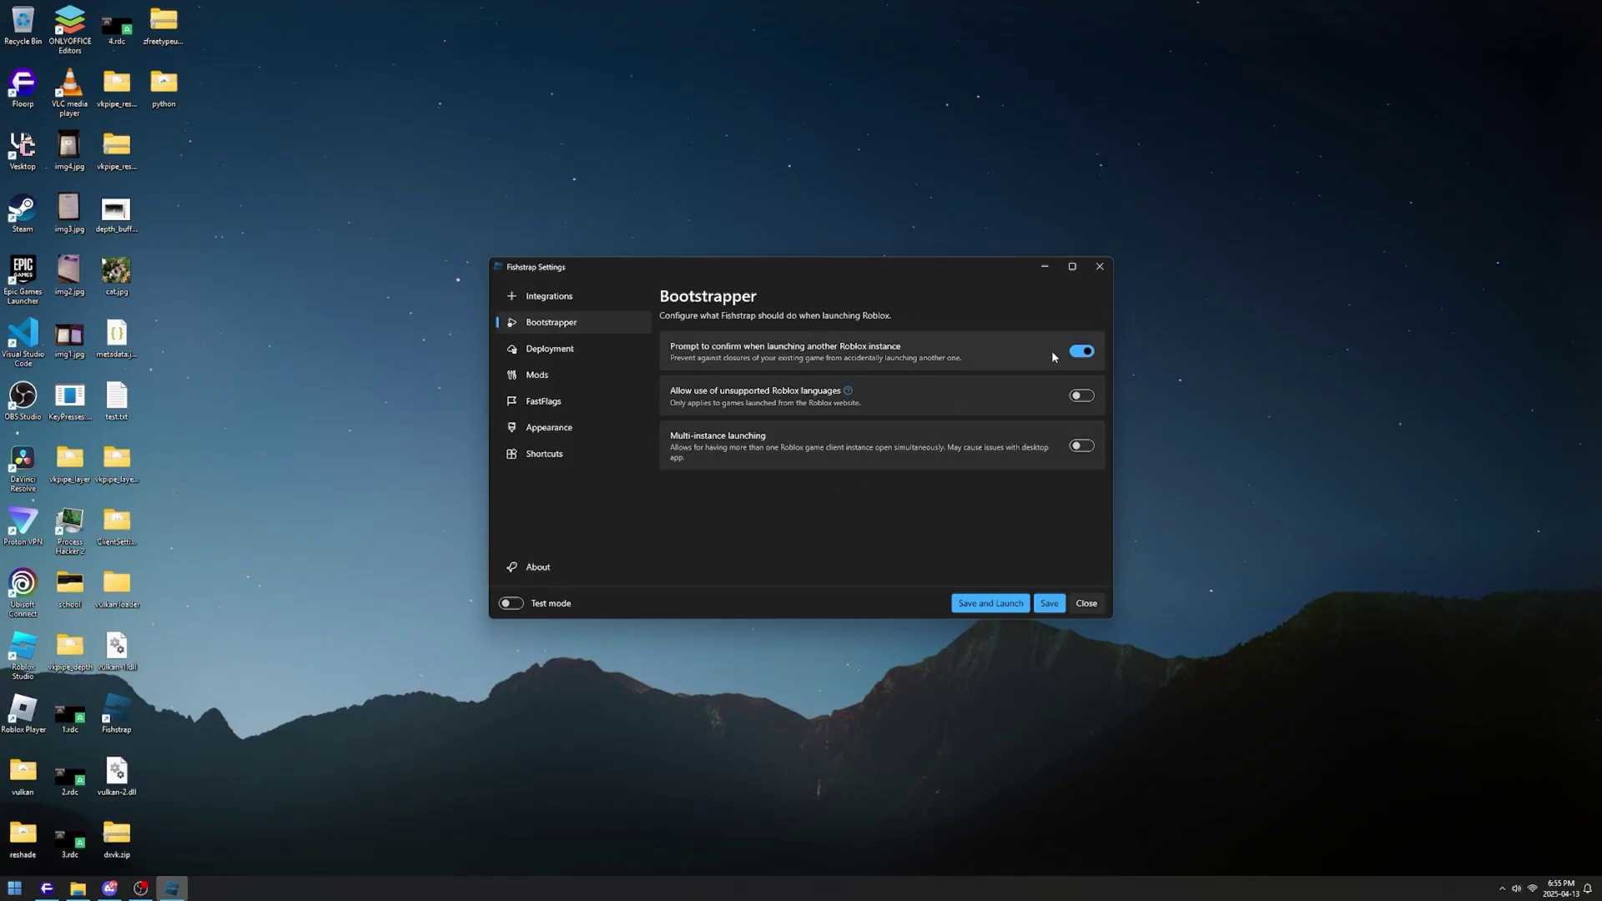
left_click(1078, 352)
Step: Try 'zbeta' as the Deployment channel, then clear the rejected channel name
left_click(557, 355)
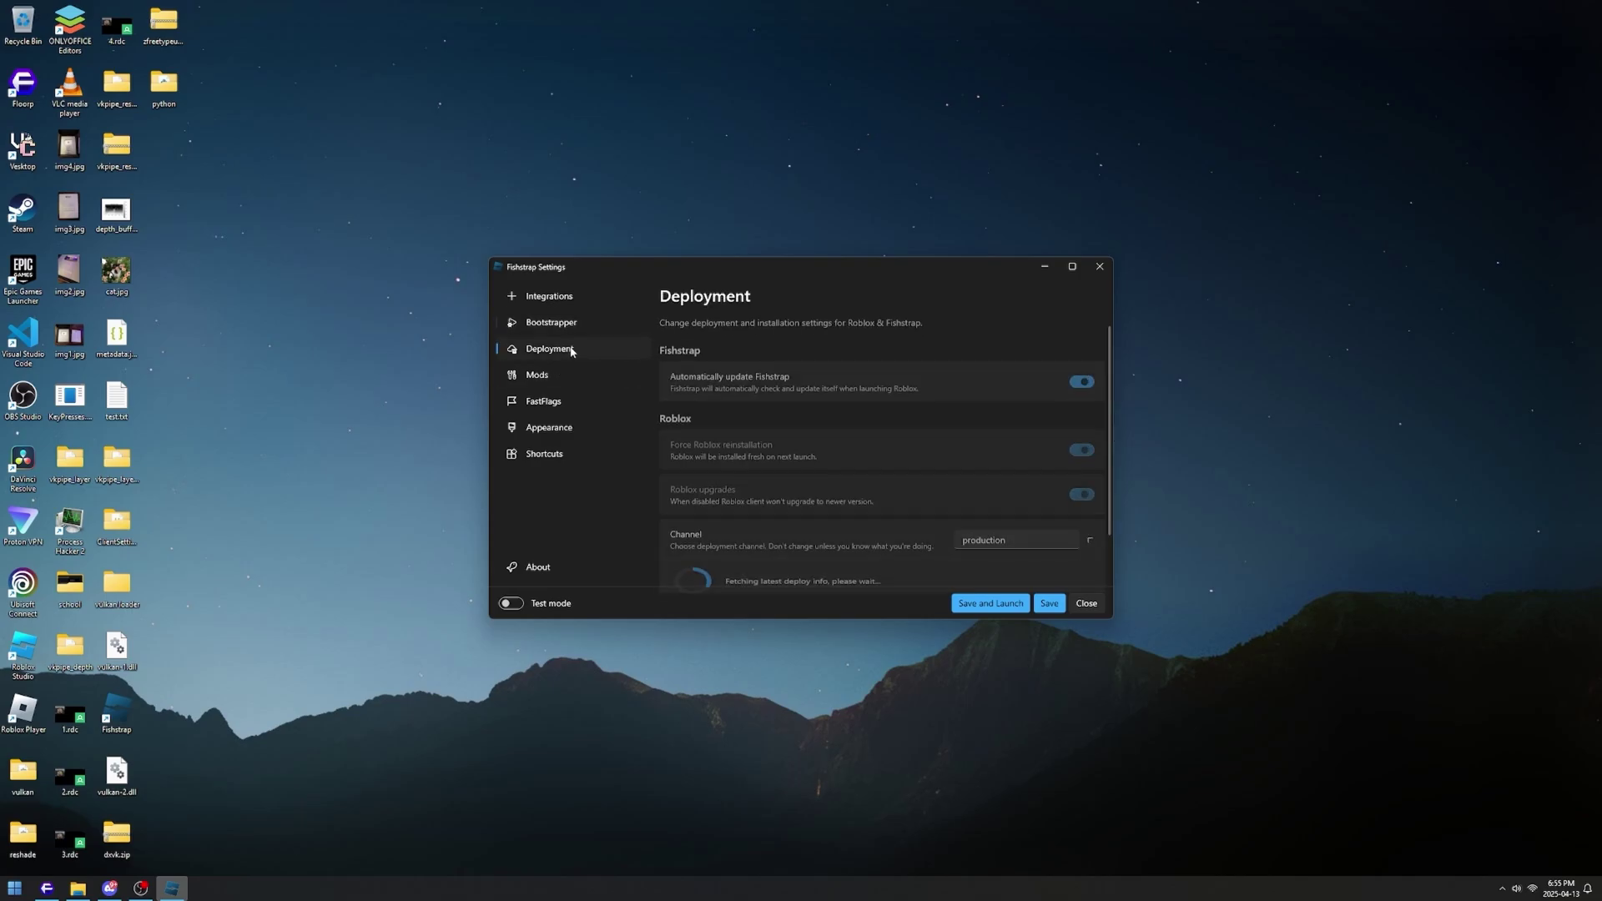
scroll(849, 473, "down", 1)
scroll(863, 473, "up", 1)
scroll(831, 479, "down", 1)
scroll(828, 471, "up", 1)
scroll(1000, 530, "down", 1)
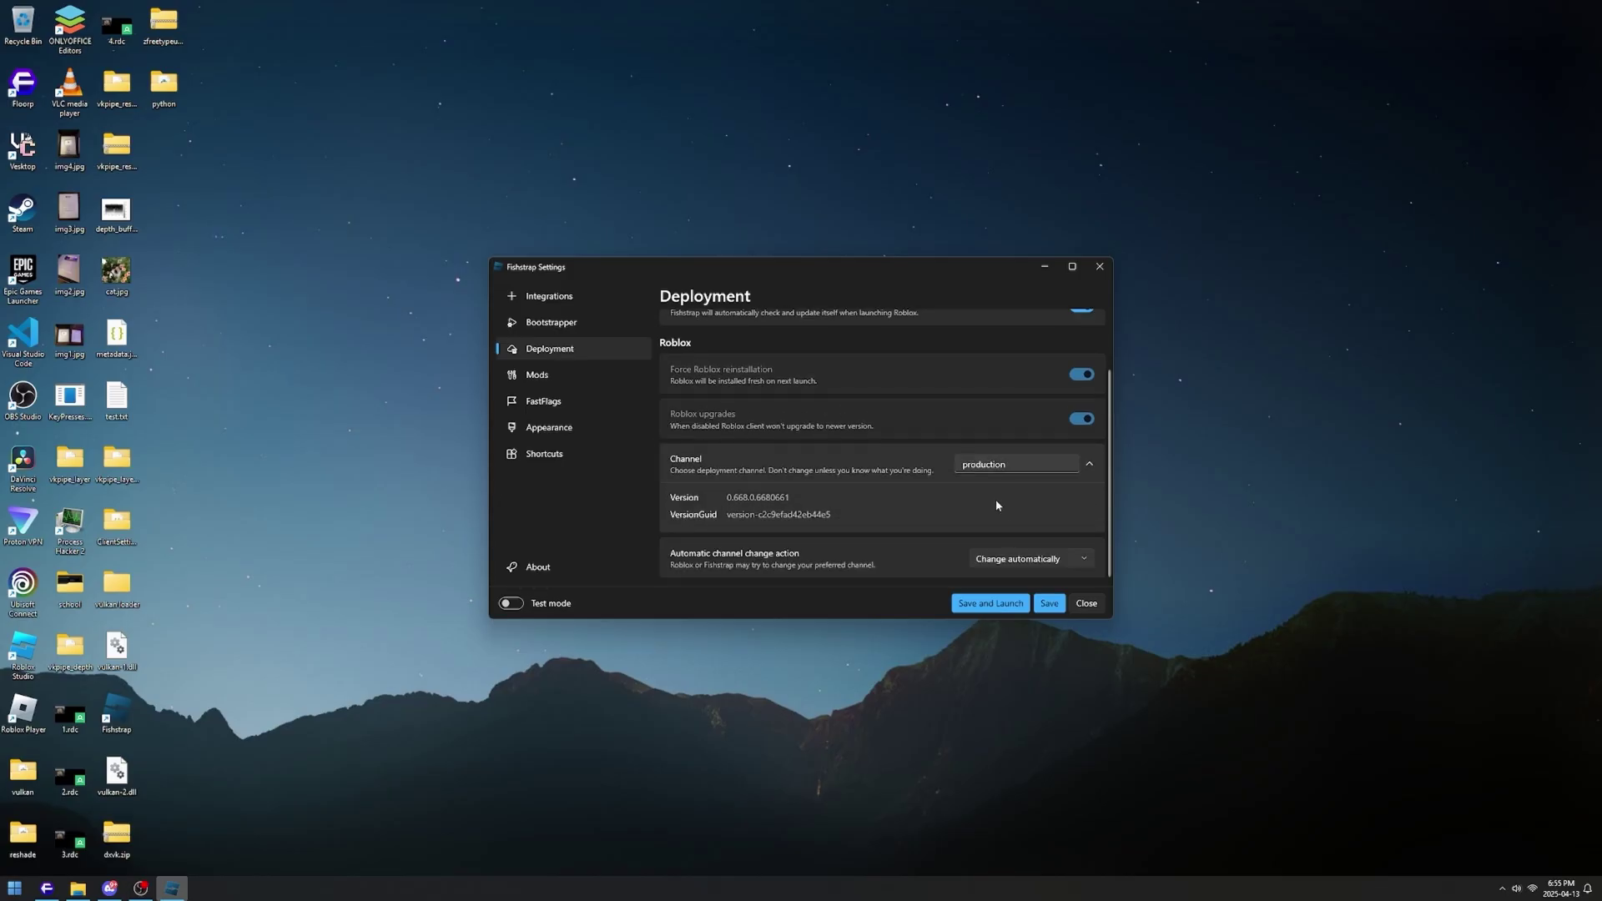
double_click(1023, 465)
type("zbeta")
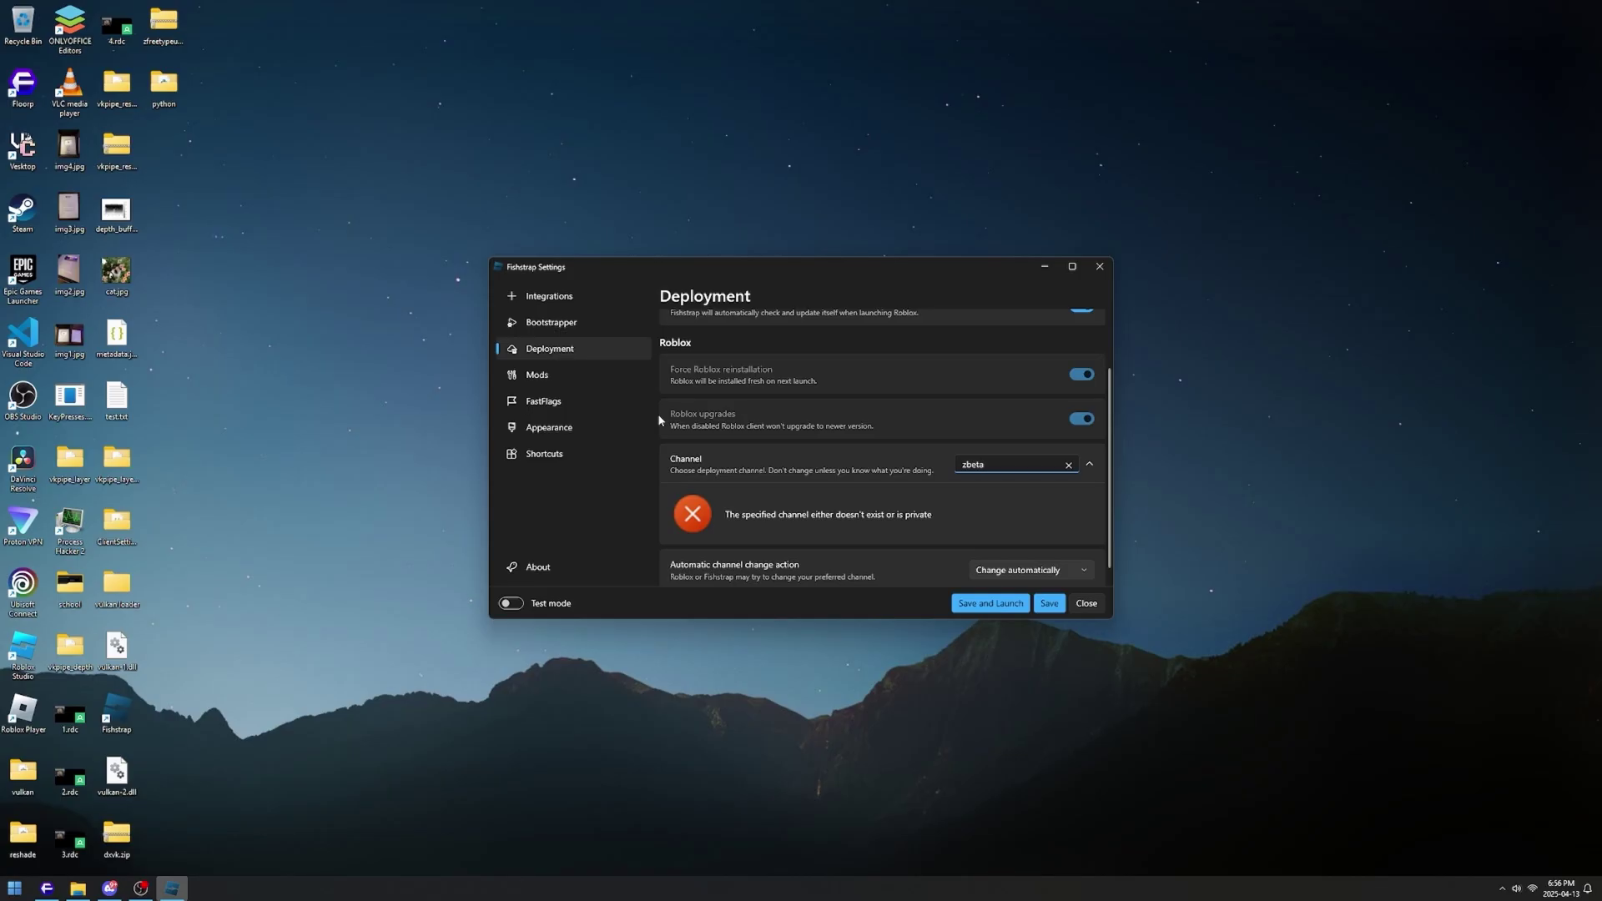
key("BackSpace")
key("BackSpace")
key("BackSpace")
key("BackSpace")
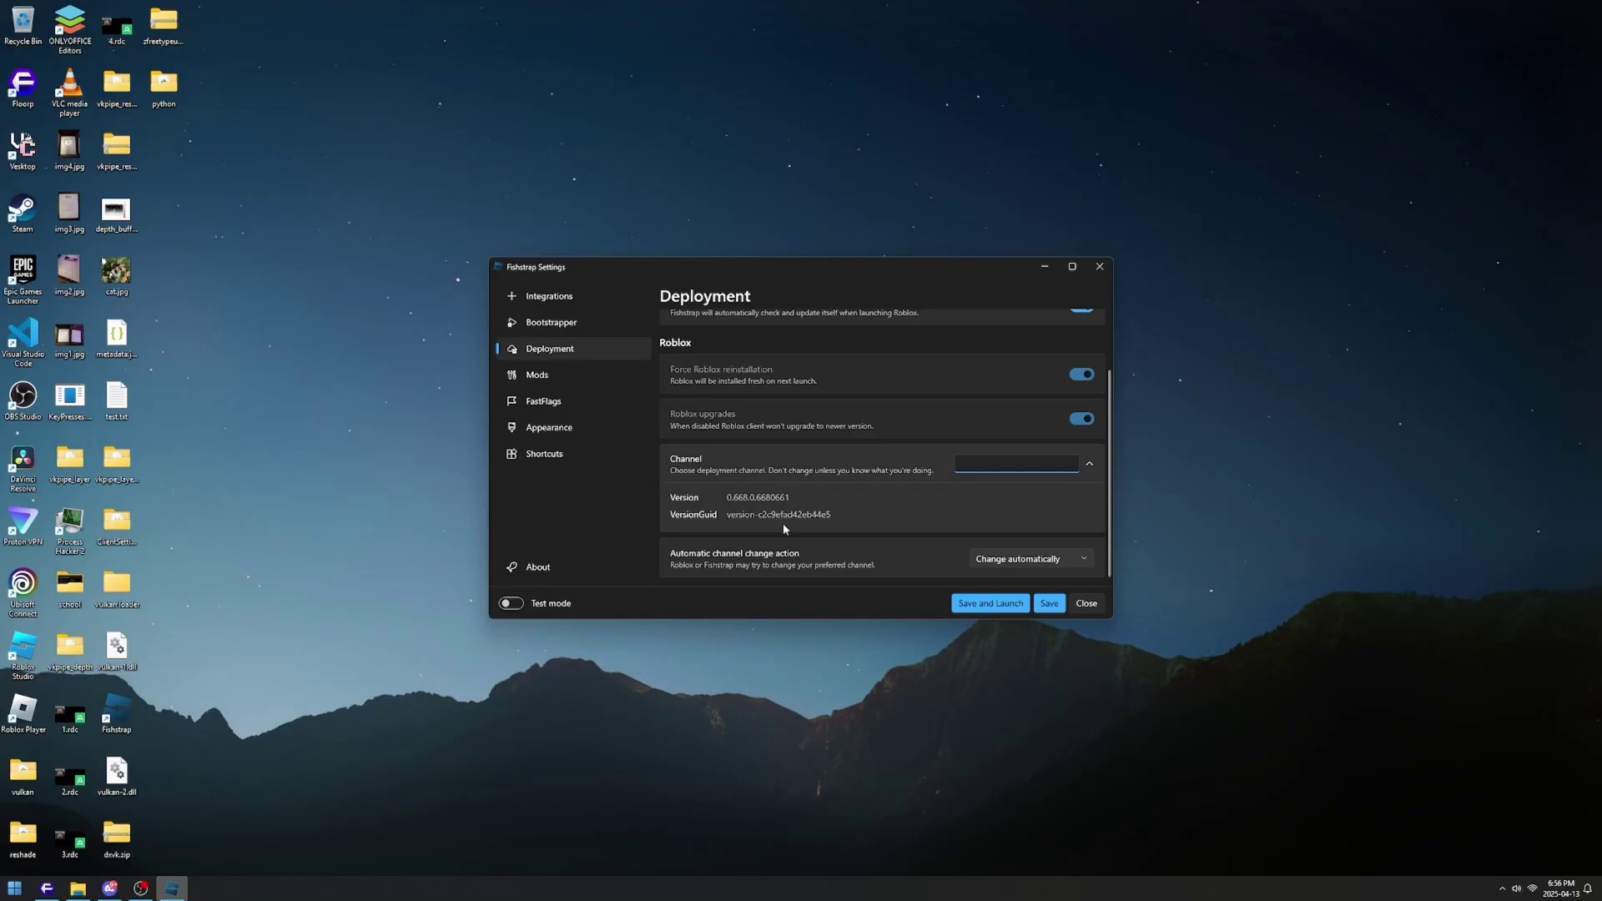
Step: Turn on the old death sound in the Mods settings
left_click(551, 374)
scroll(843, 465, "down", 1)
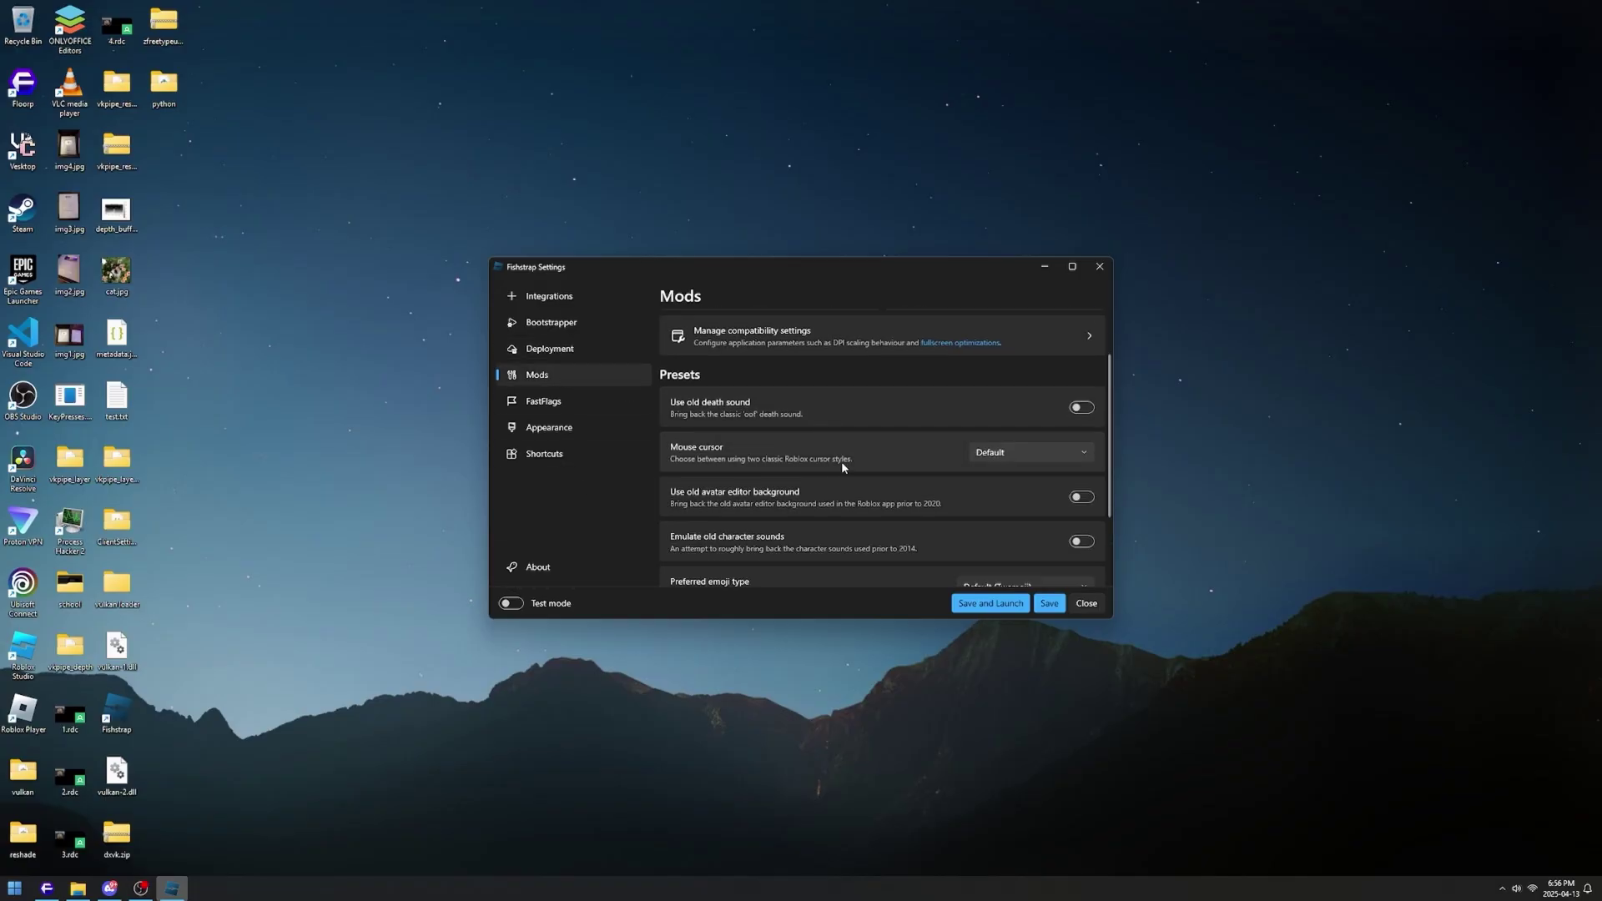
left_click(1080, 409)
Step: Try the 2013 (Angular) mouse cursor, then set the cursor preset back to Default
scroll(853, 473, "down", 1)
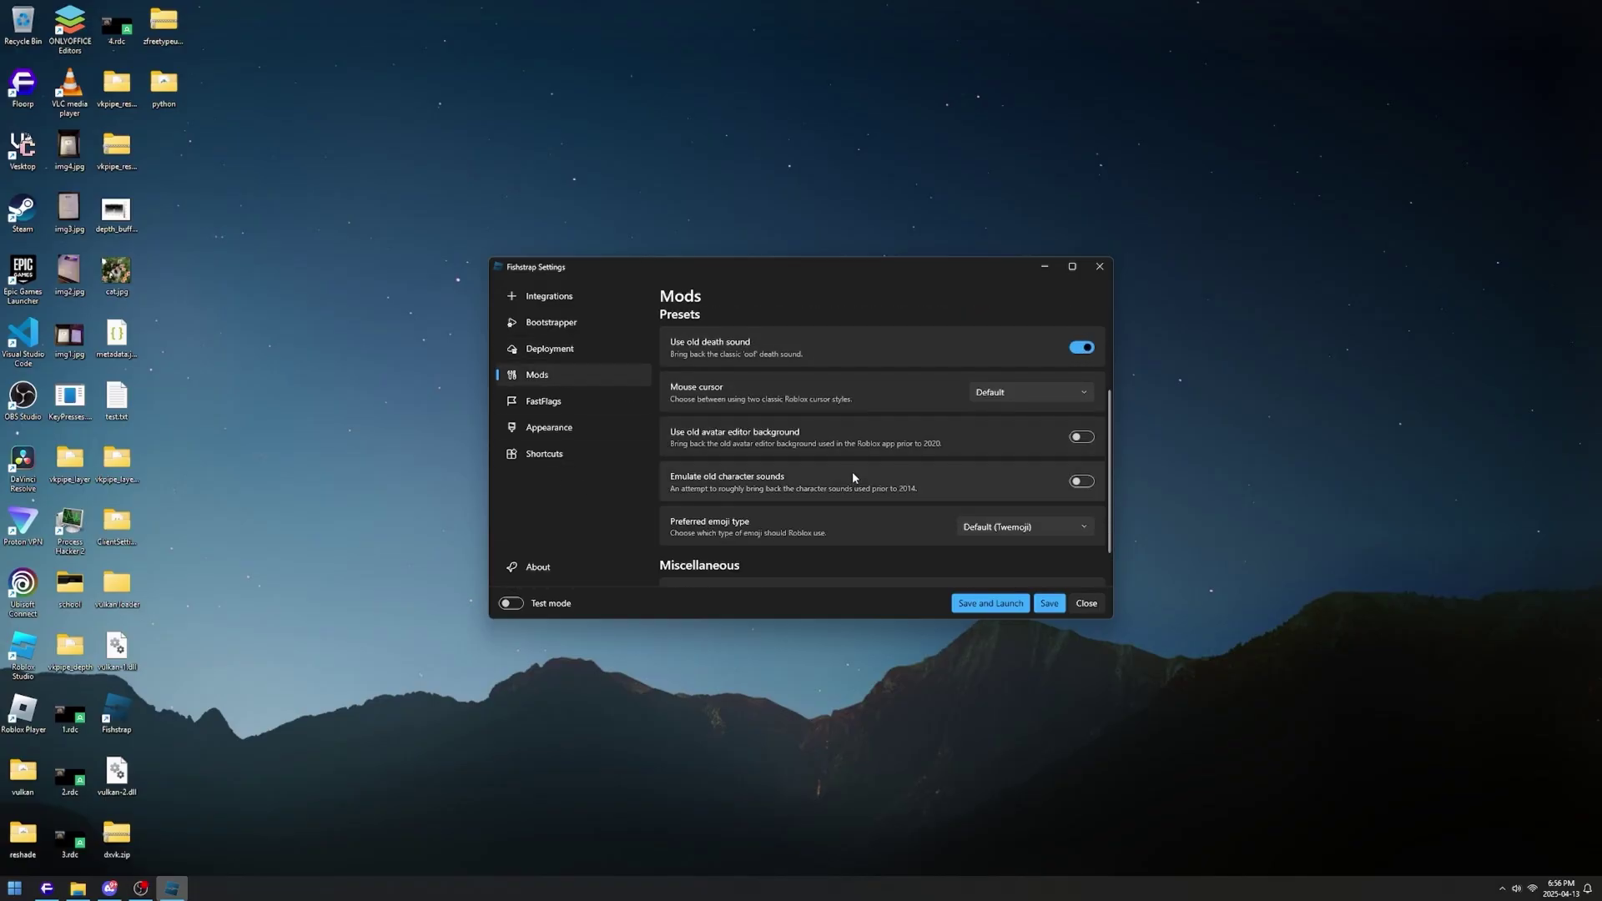
scroll(738, 470, "down", 1)
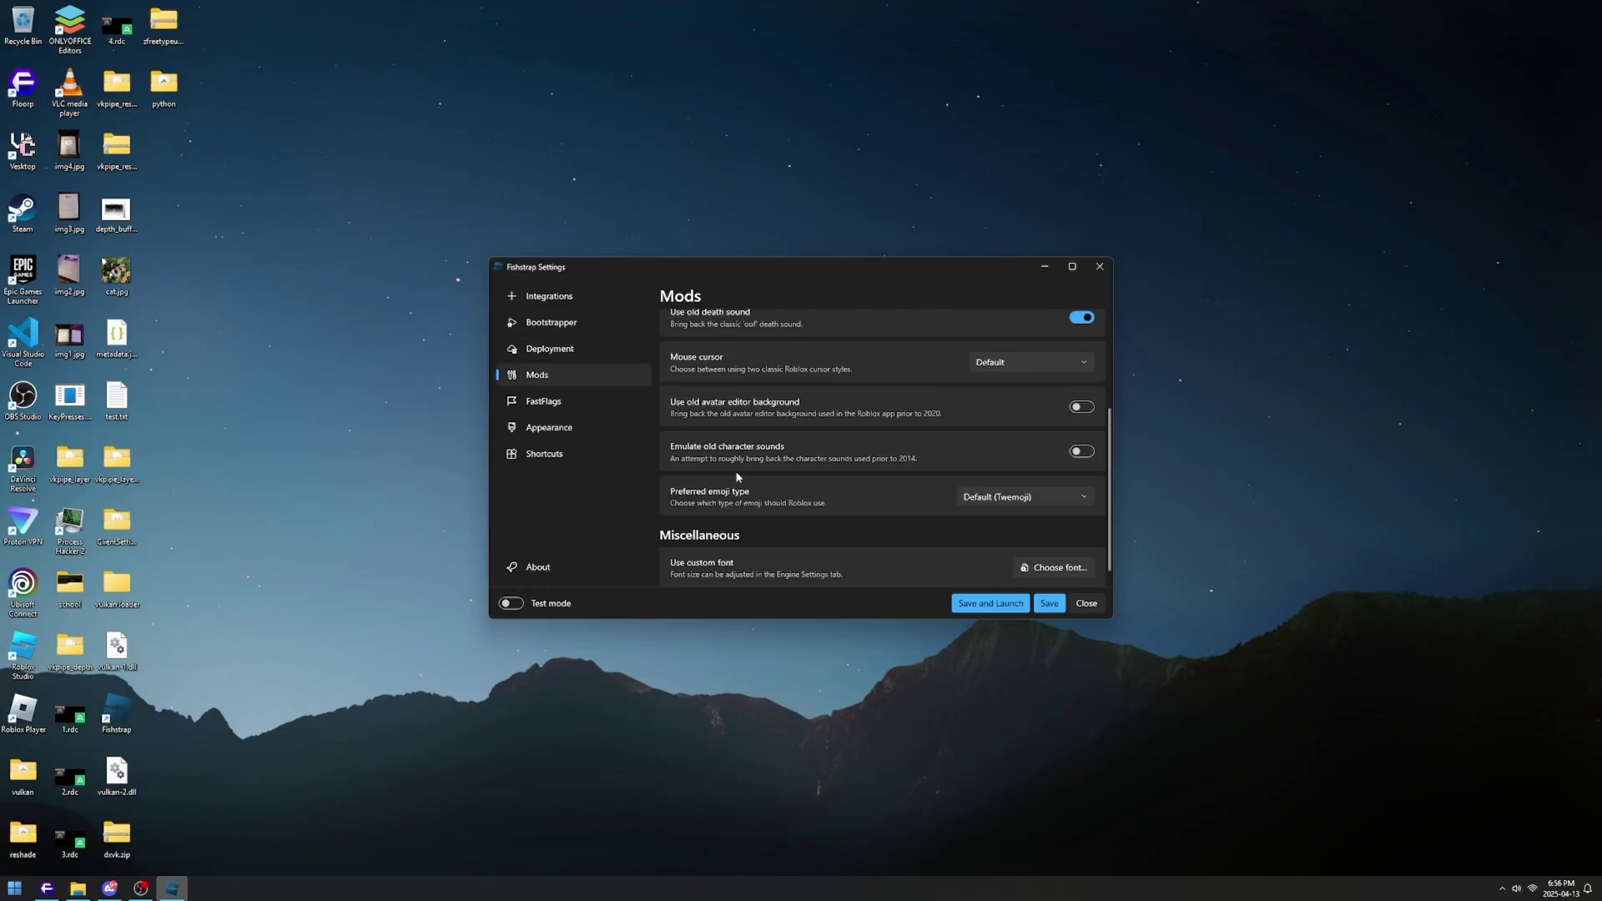
scroll(935, 472, "up", 4)
left_click(1001, 444)
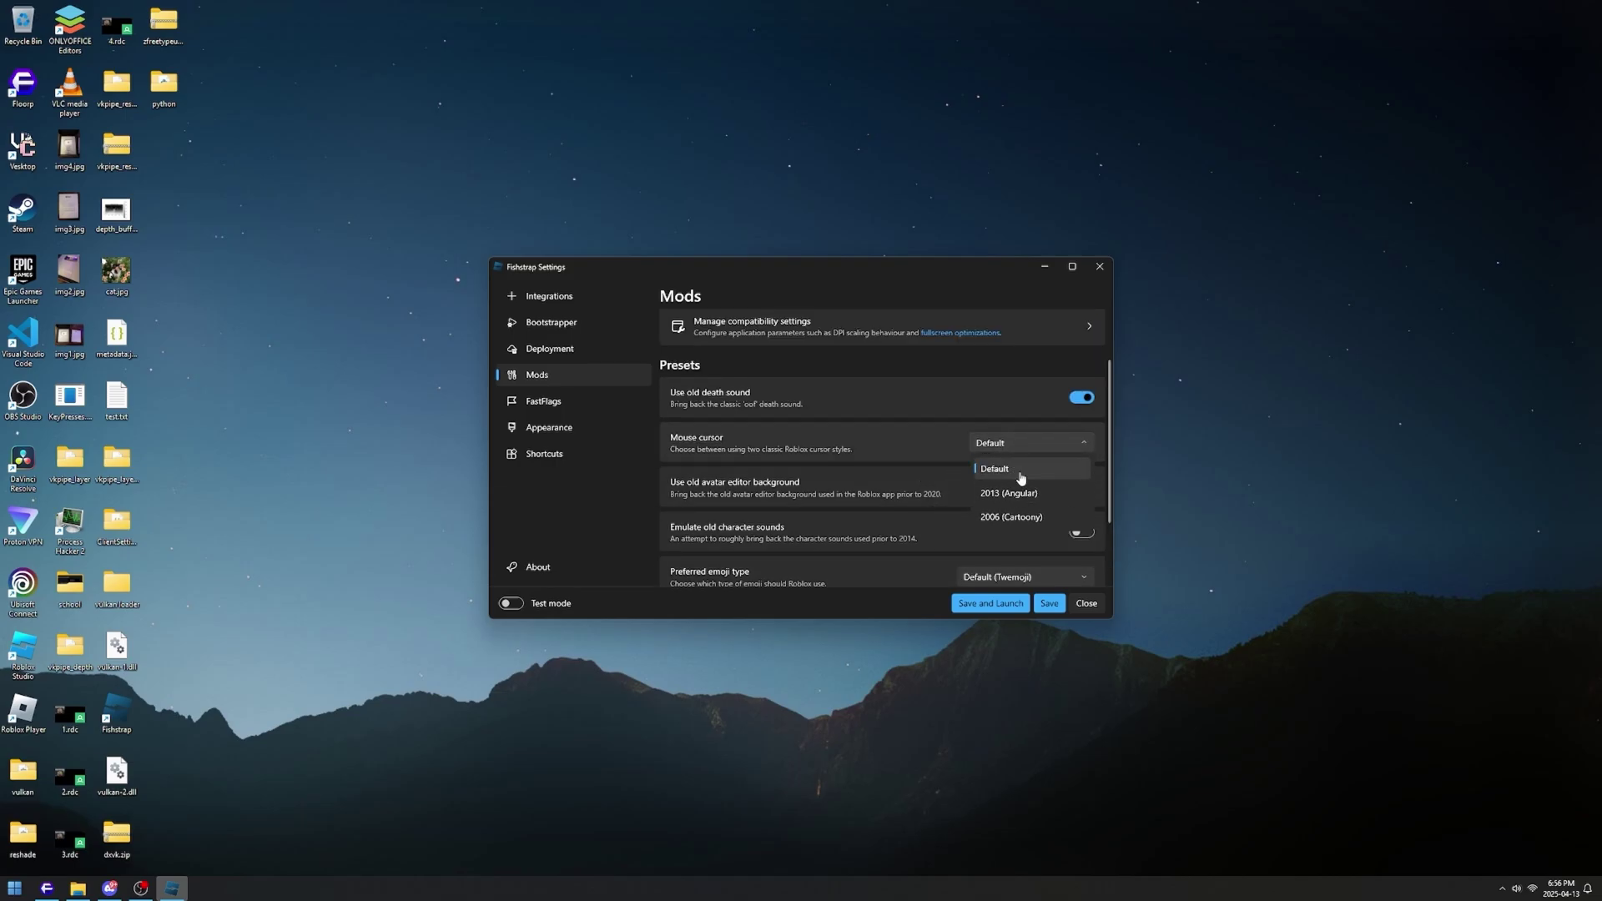
left_click(998, 494)
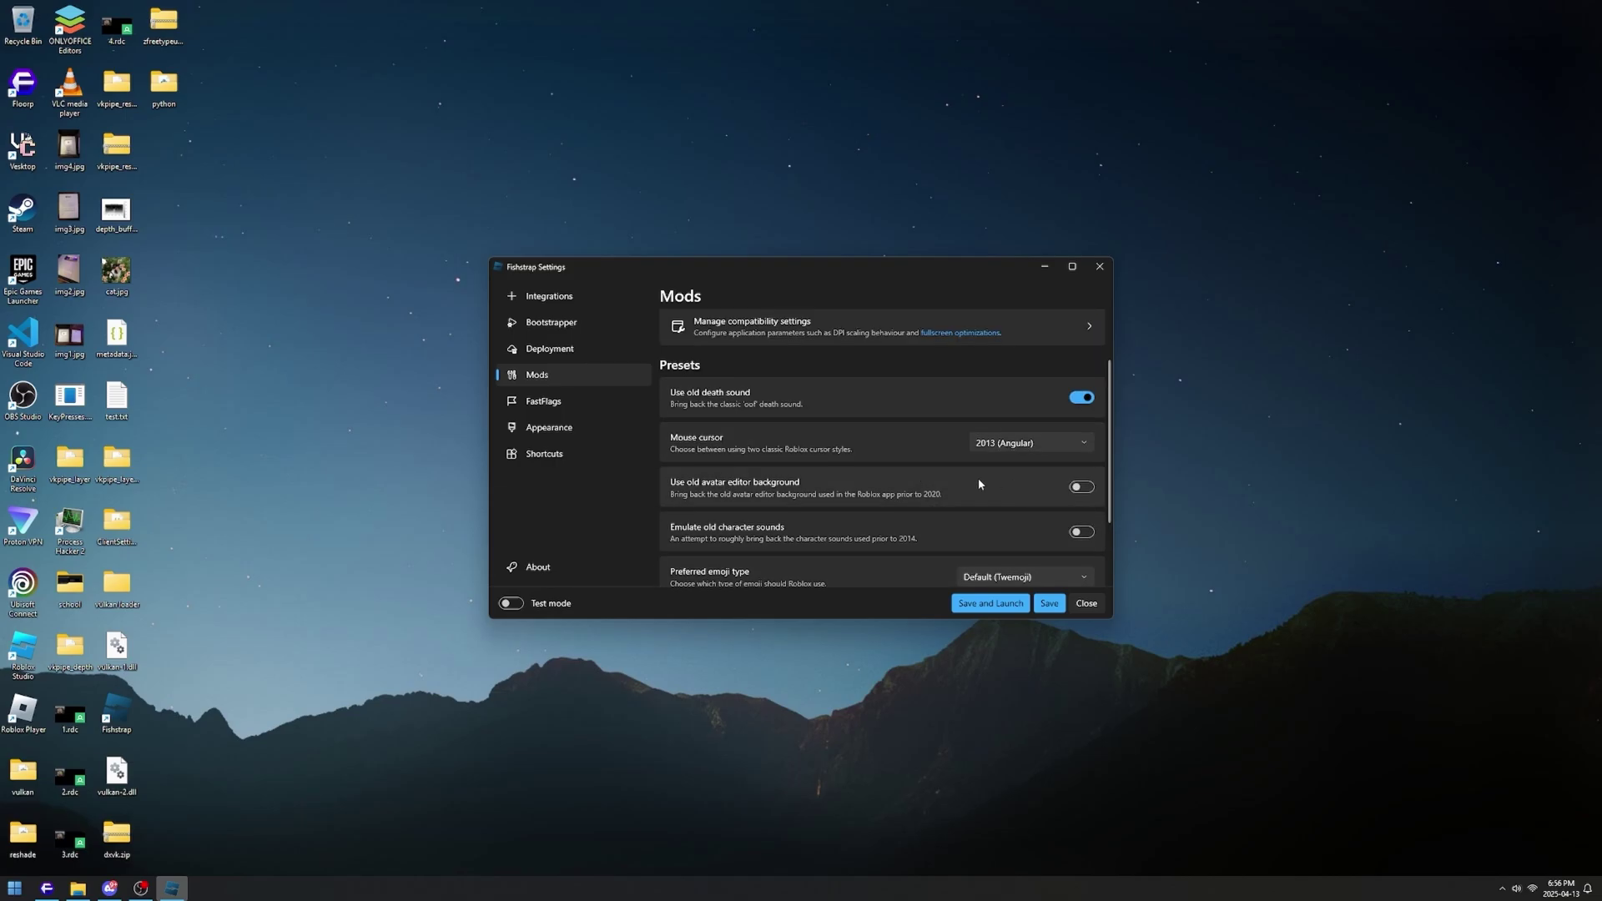
left_click(1019, 445)
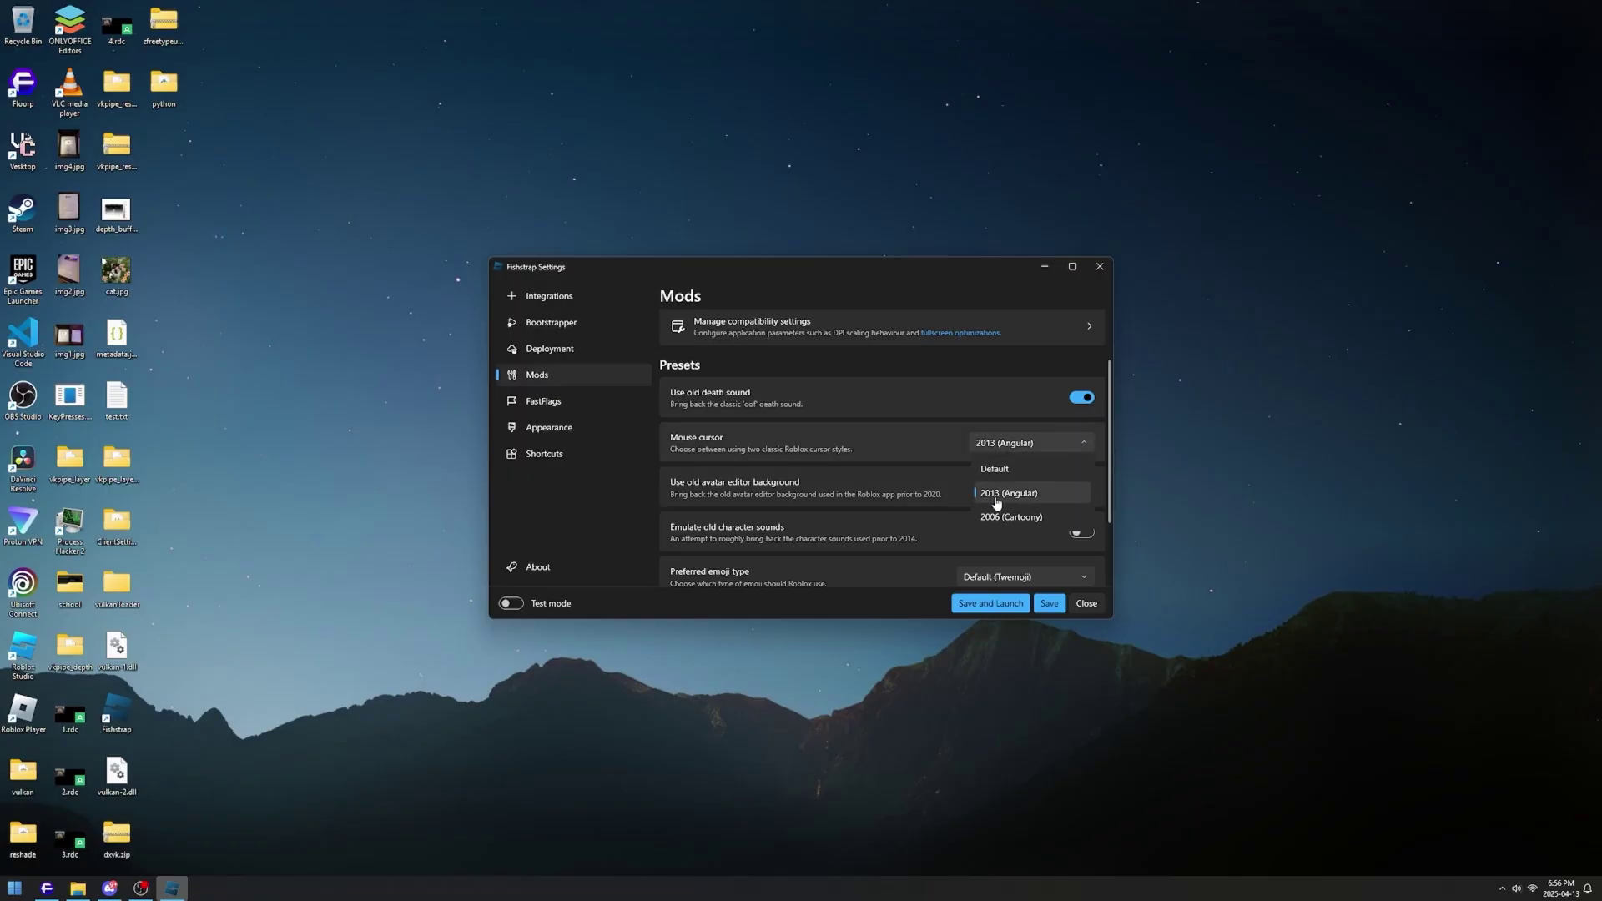
left_click(1018, 497)
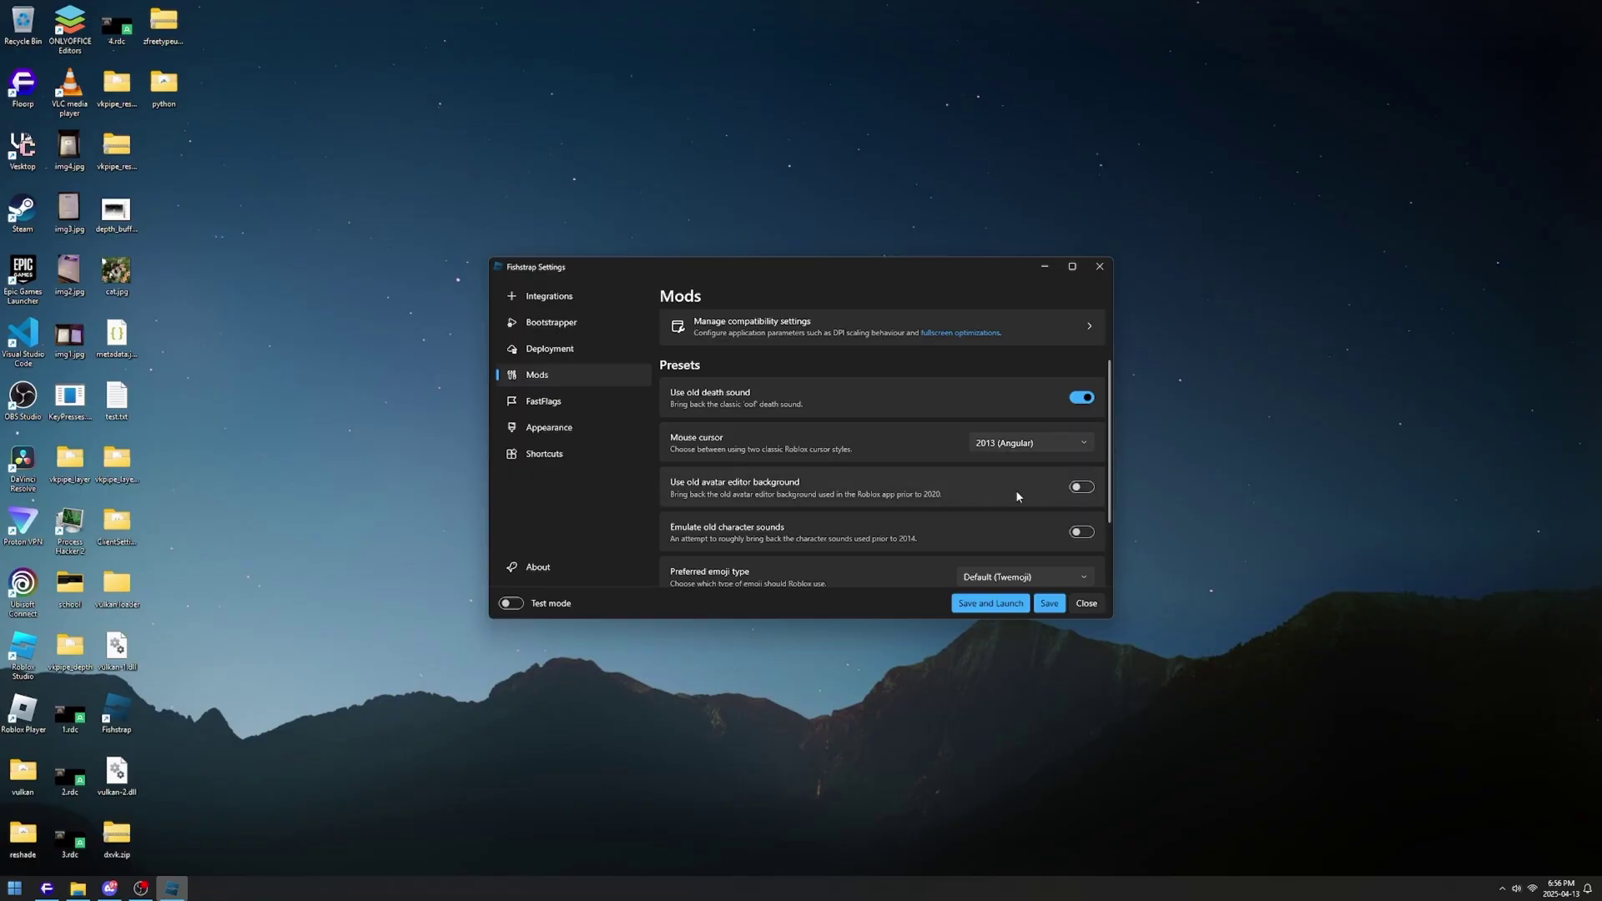
left_click(1031, 445)
left_click(983, 459)
left_click(593, 404)
Step: Turn on Disable Roblox telemetry in FastFlags
scroll(850, 481, "down", 2)
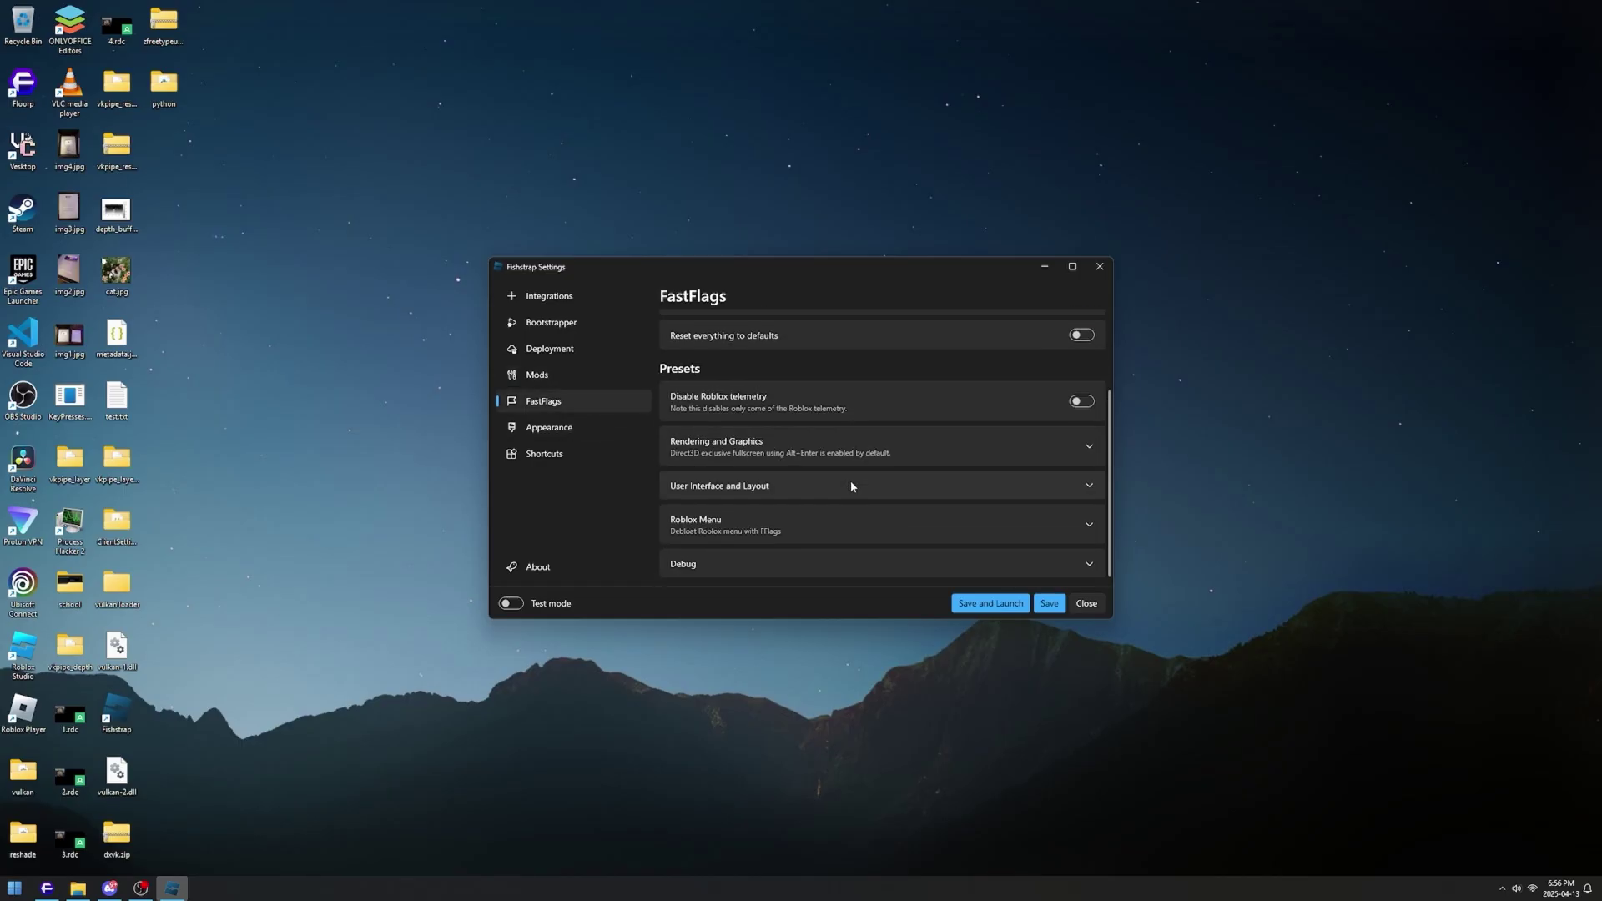
scroll(921, 514, "up", 2)
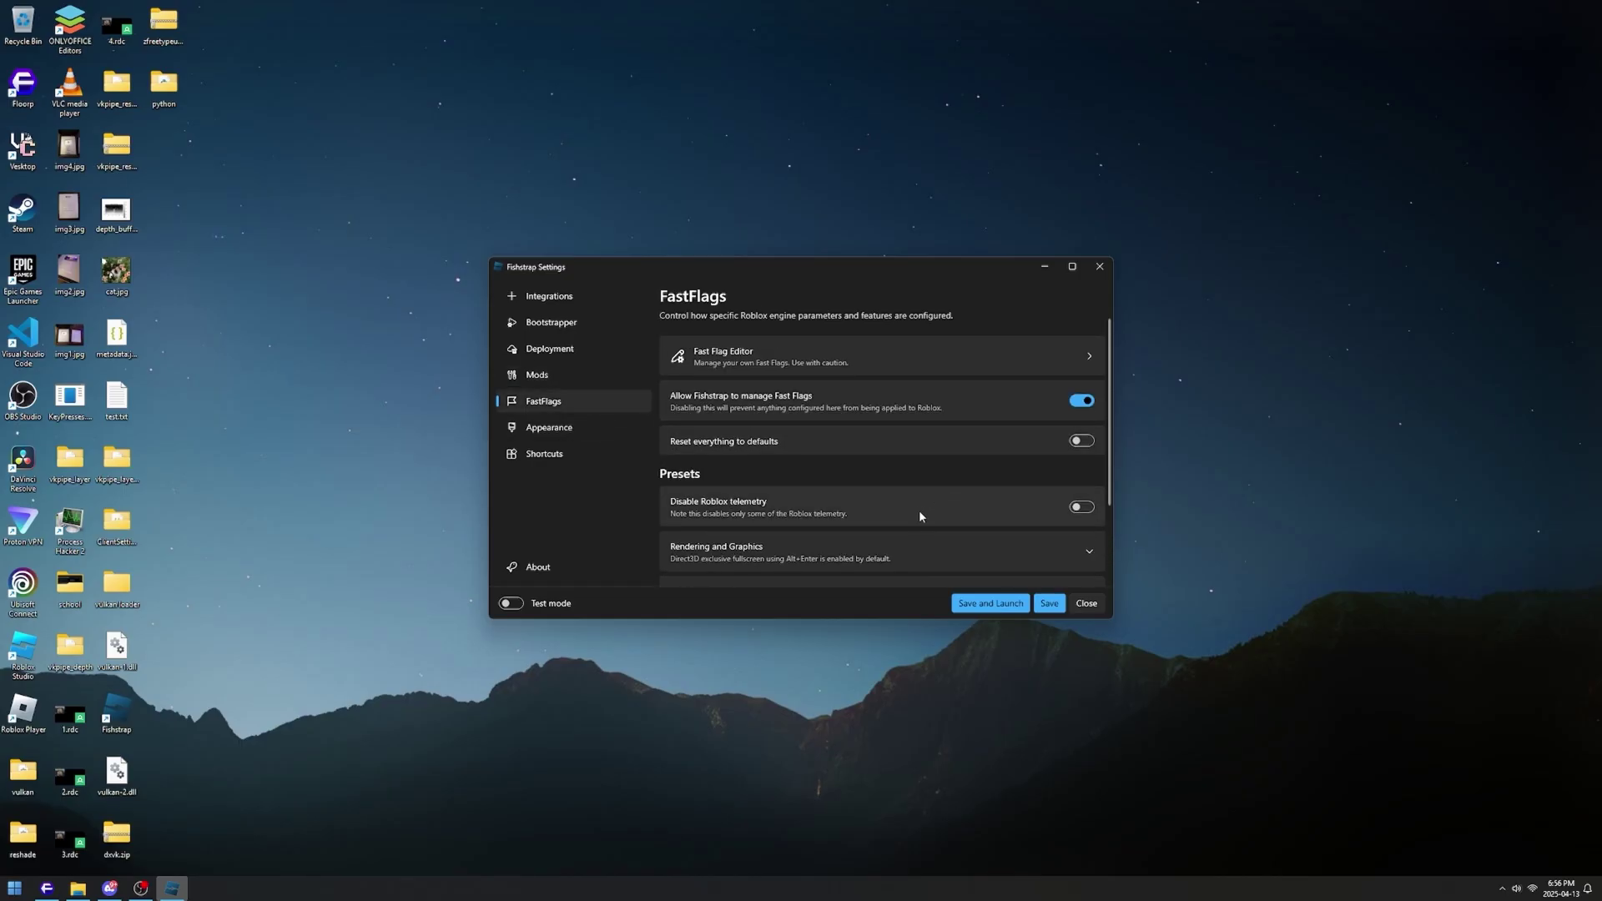
left_click(1076, 508)
Step: Under Rendering and Graphics, force Future (Phase 3) as the preferred lighting technology
scroll(859, 468, "down", 1)
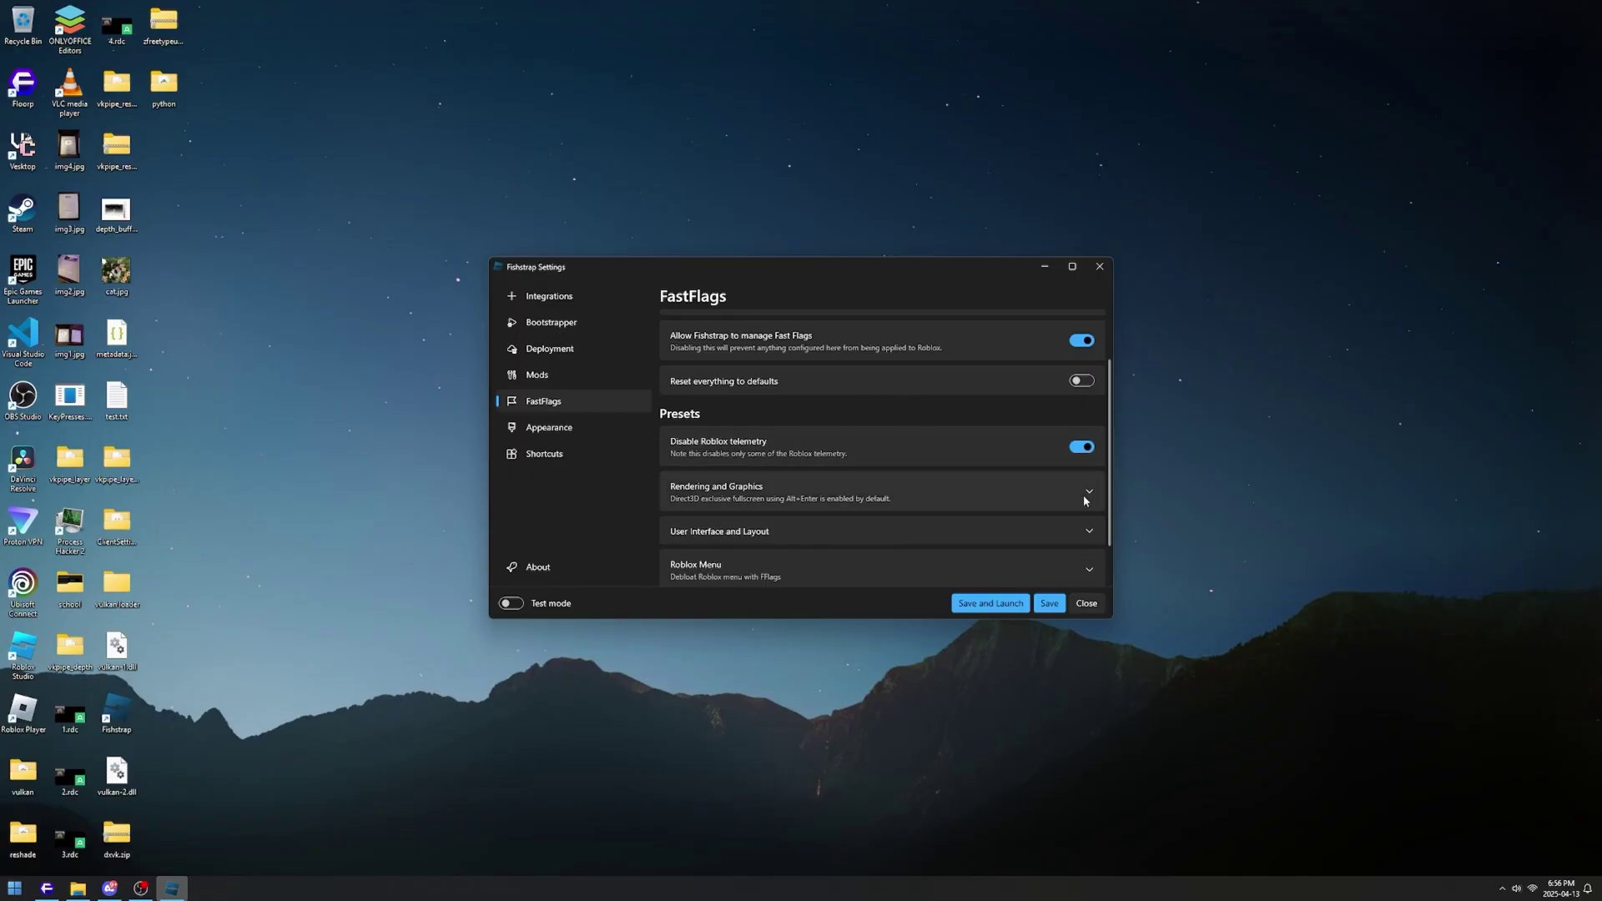
scroll(1085, 501, "down", 1)
left_click(1074, 441)
scroll(873, 447, "down", 2)
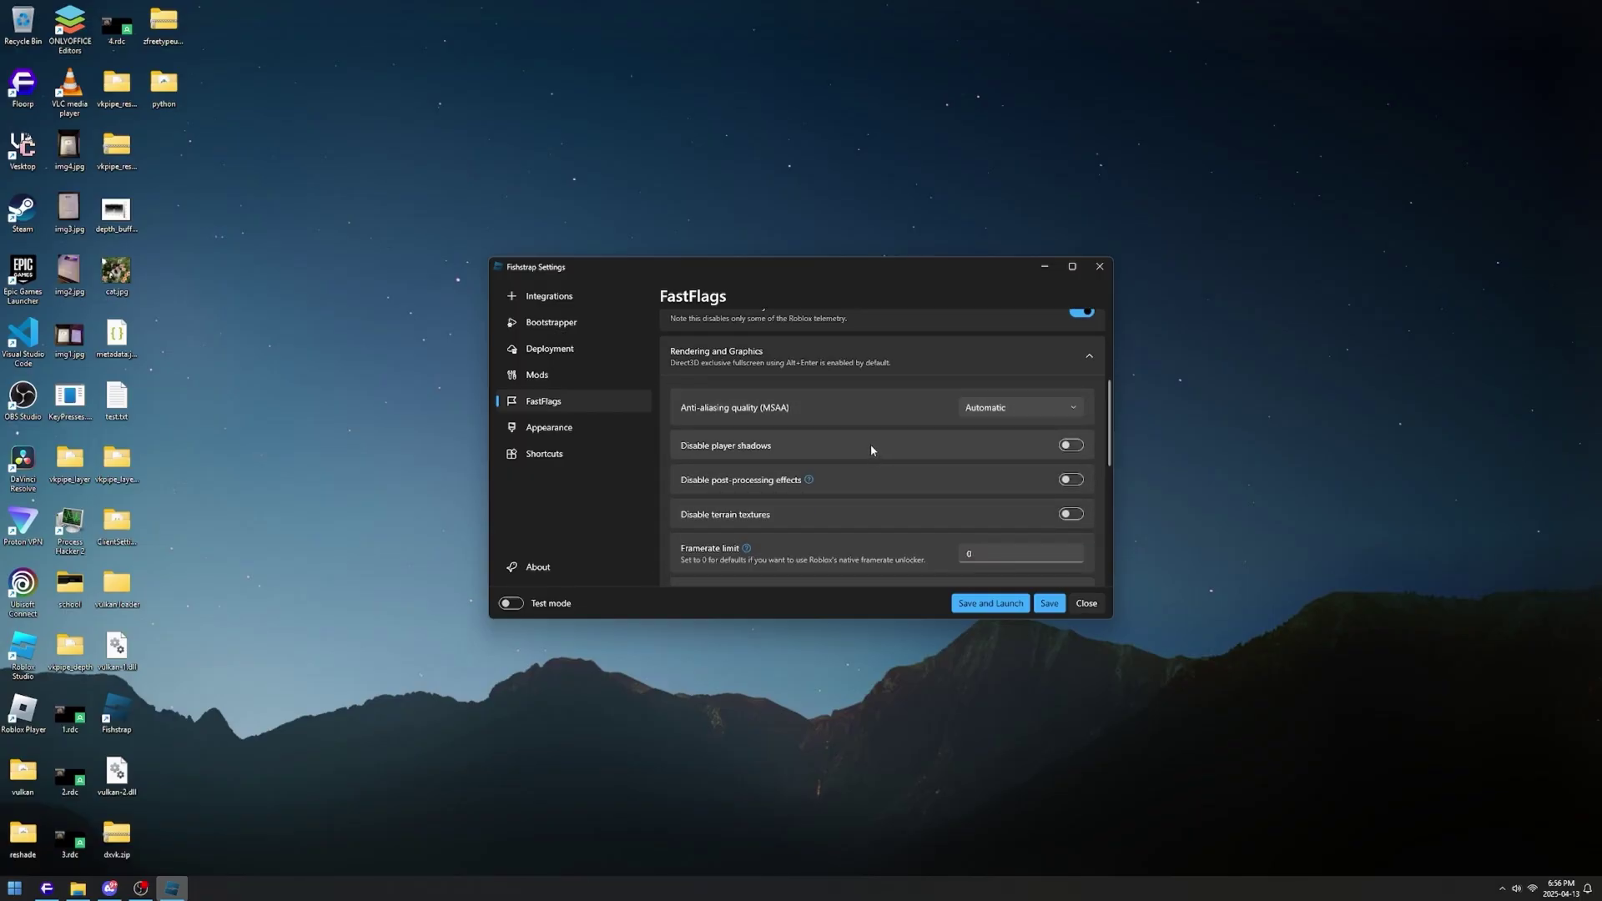
scroll(884, 442, "down", 3)
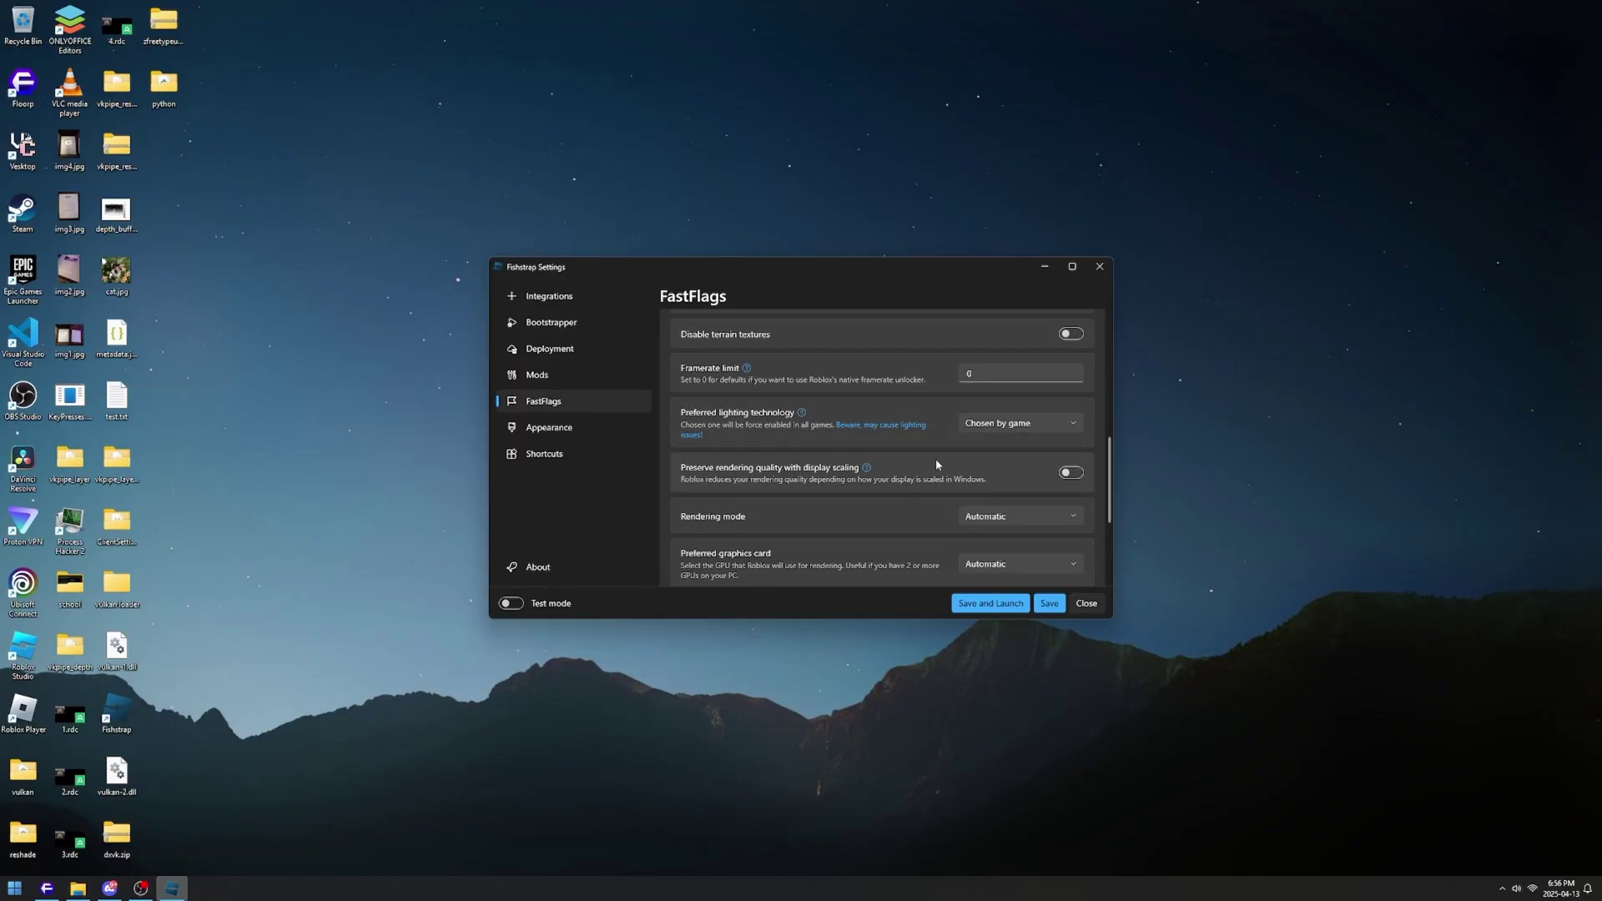
left_click(1000, 423)
left_click(991, 522)
Step: Set the Roblox rendering mode to Vulkan
scroll(962, 421, "down", 2)
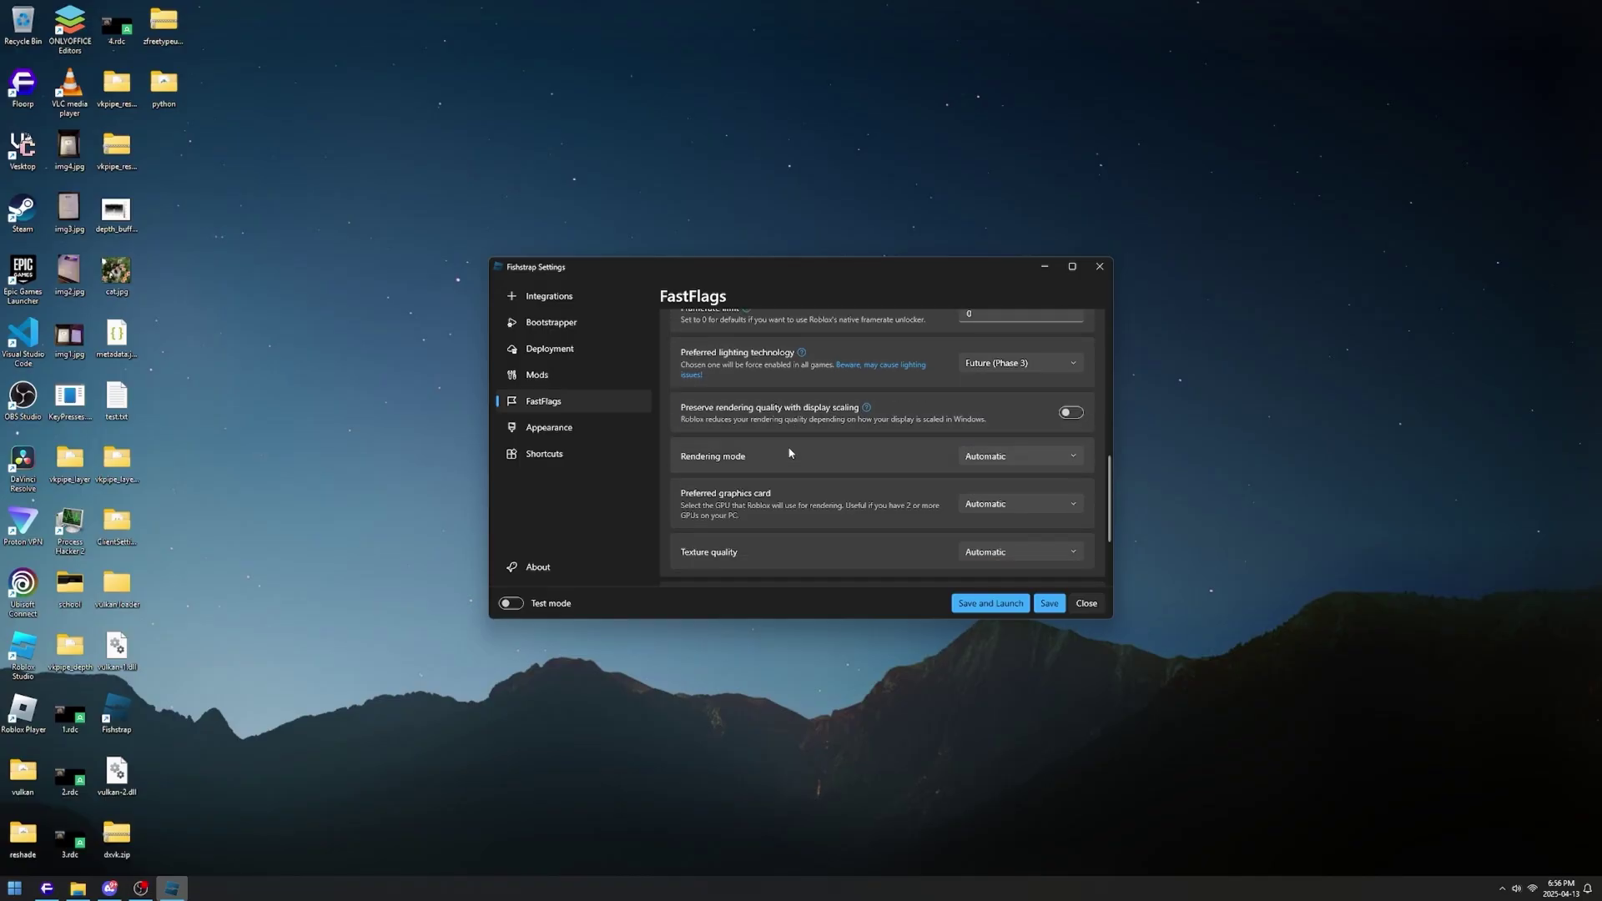
left_click(962, 423)
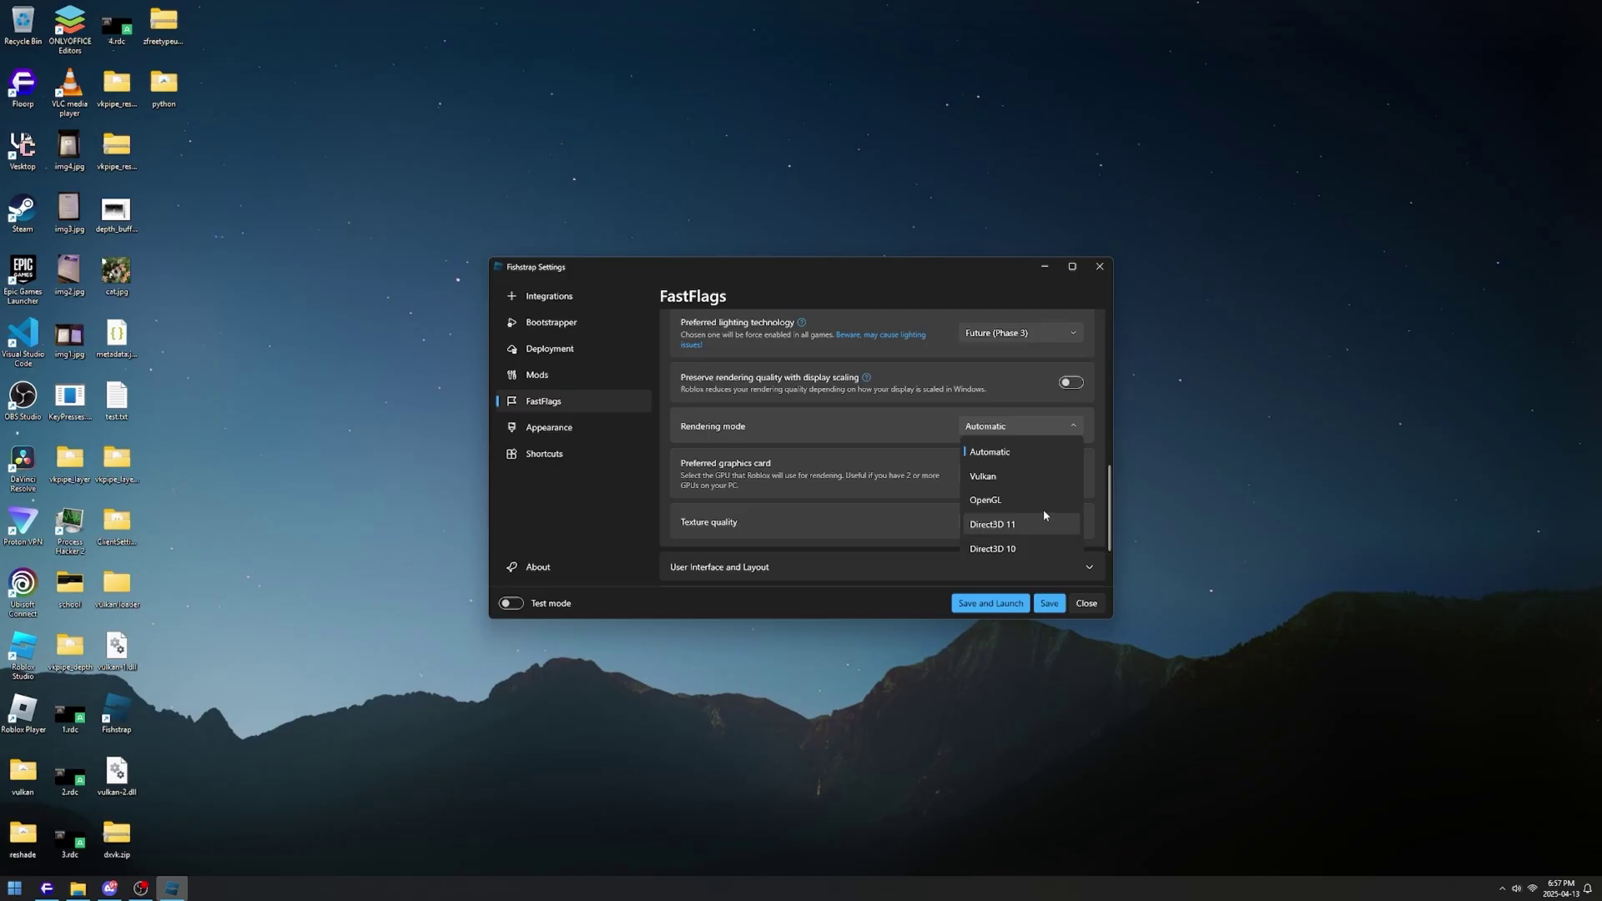
left_click(994, 476)
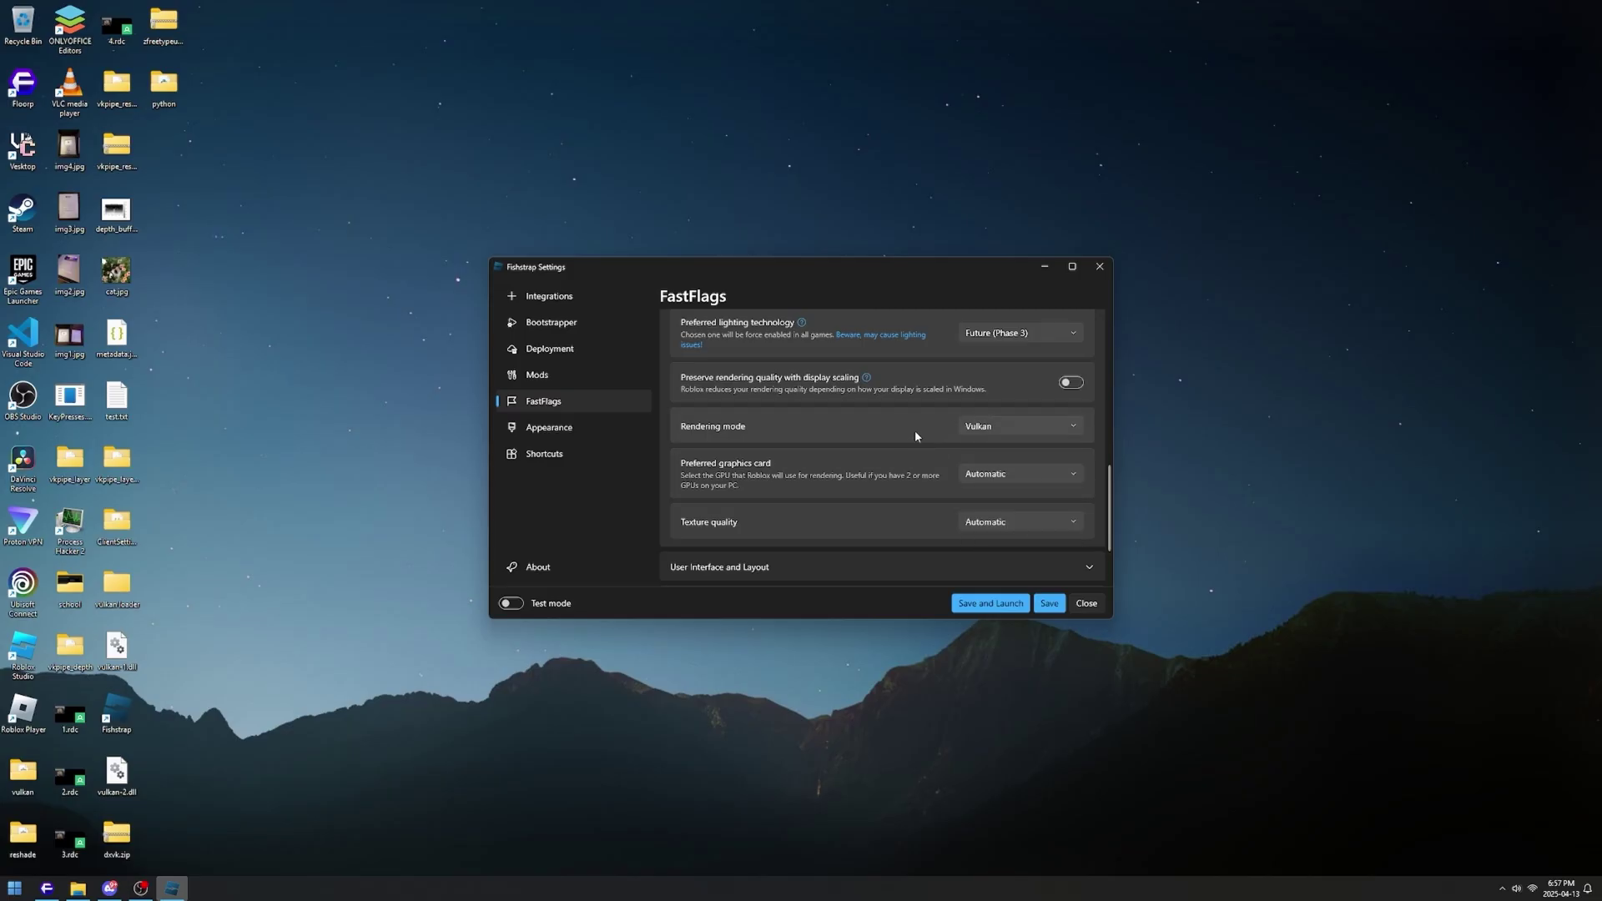
scroll(772, 432, "down", 2)
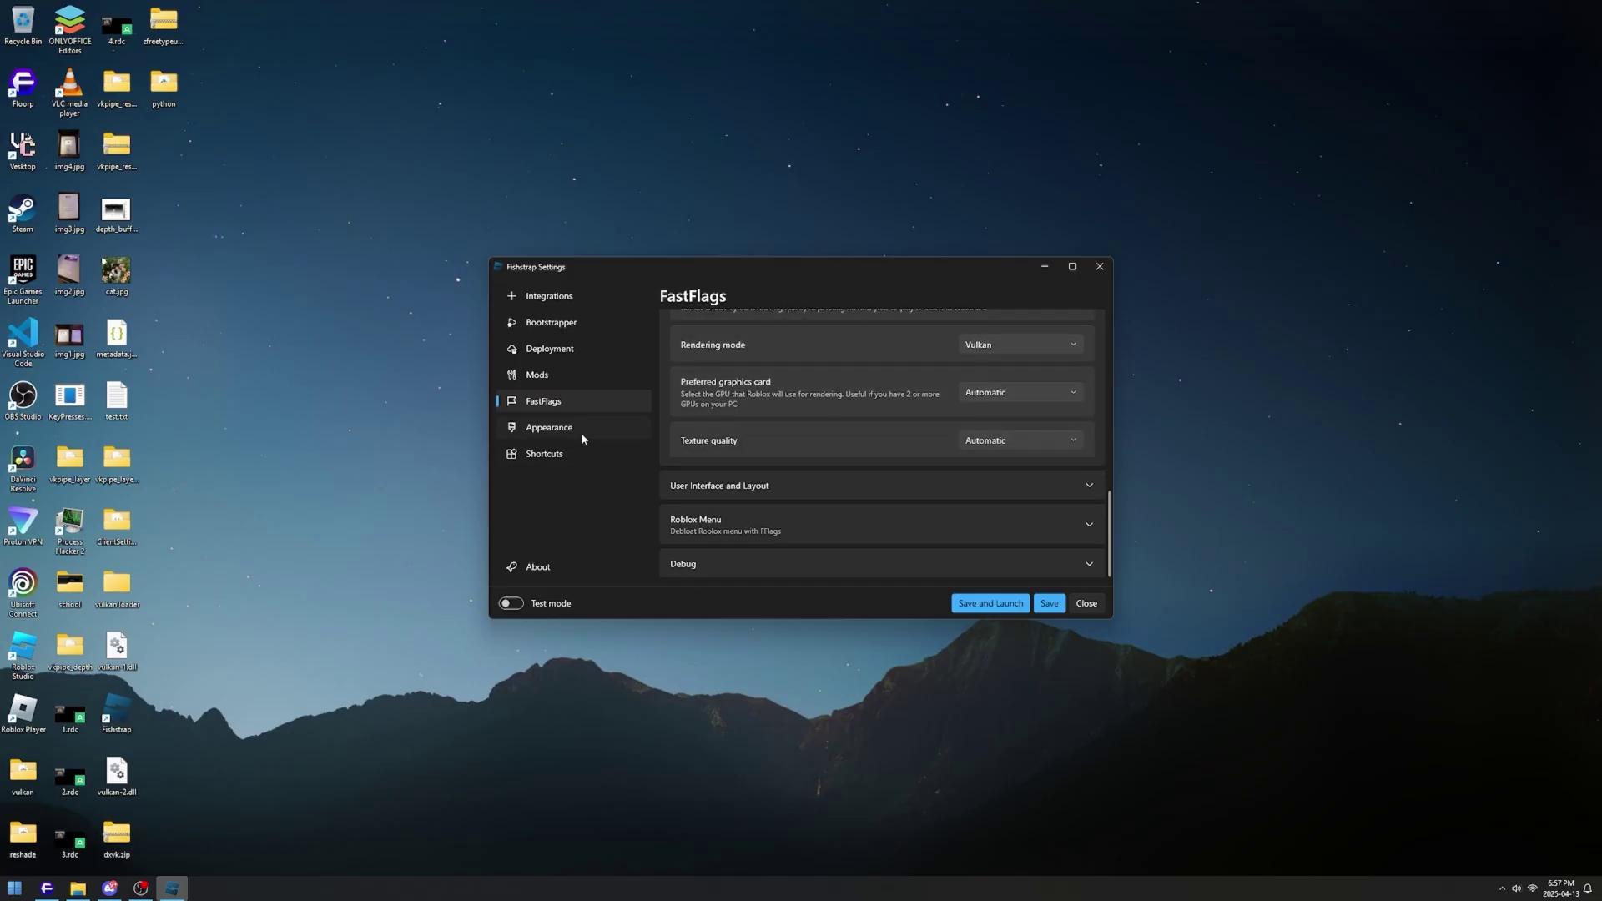
Step: Keep the Fishstrap (Glass) style and set the bootstrapper icon to Early 2015
left_click(570, 435)
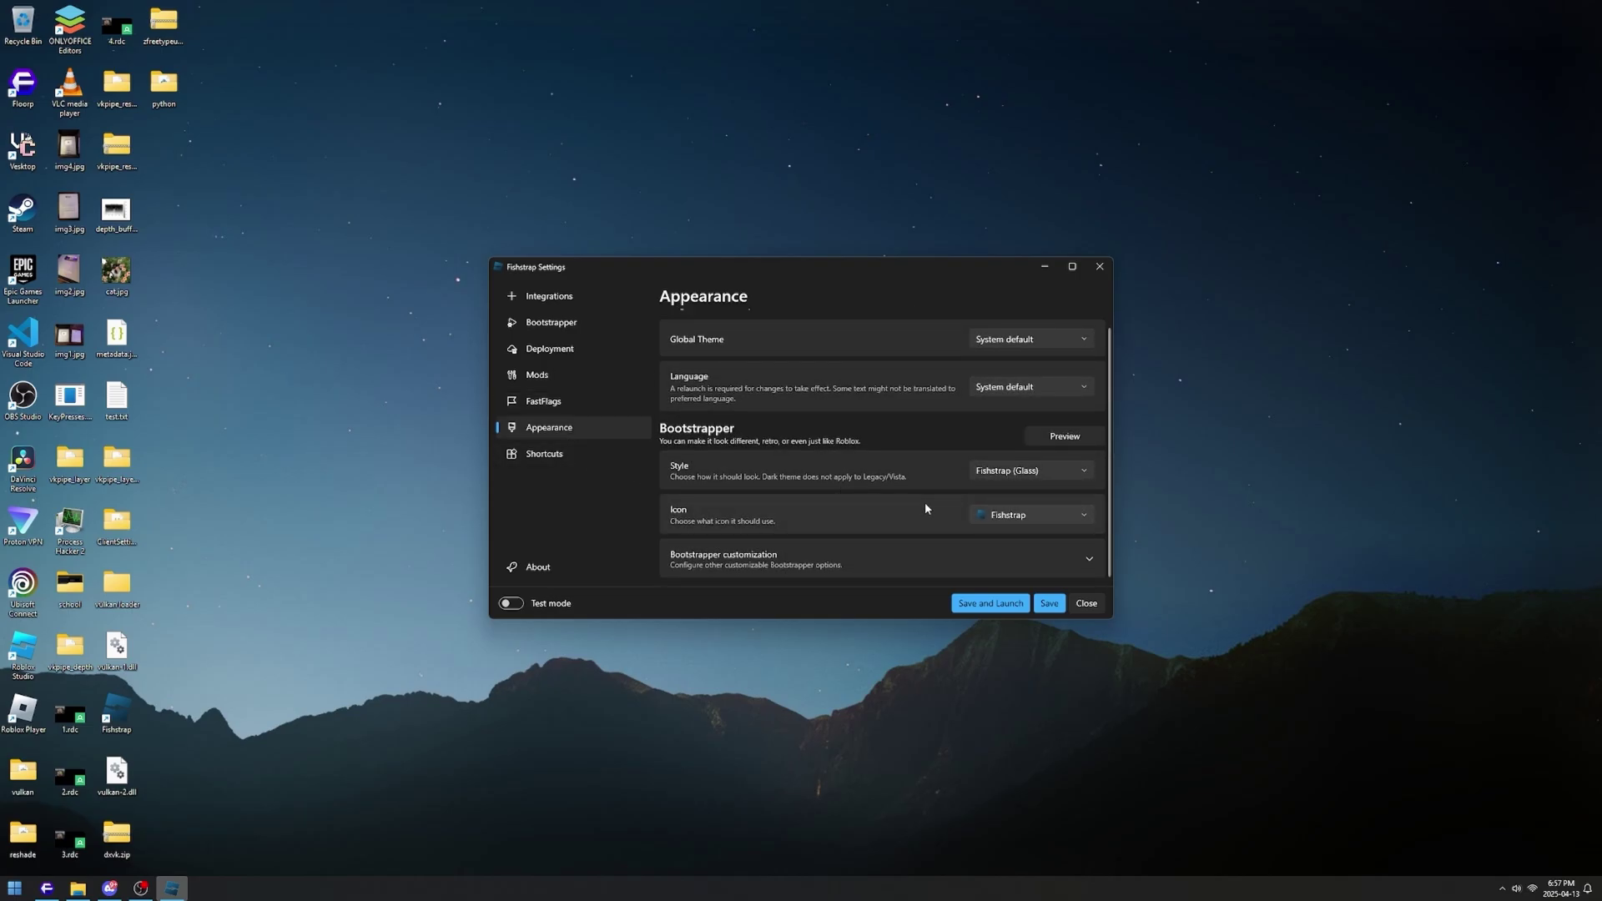
left_click(1010, 474)
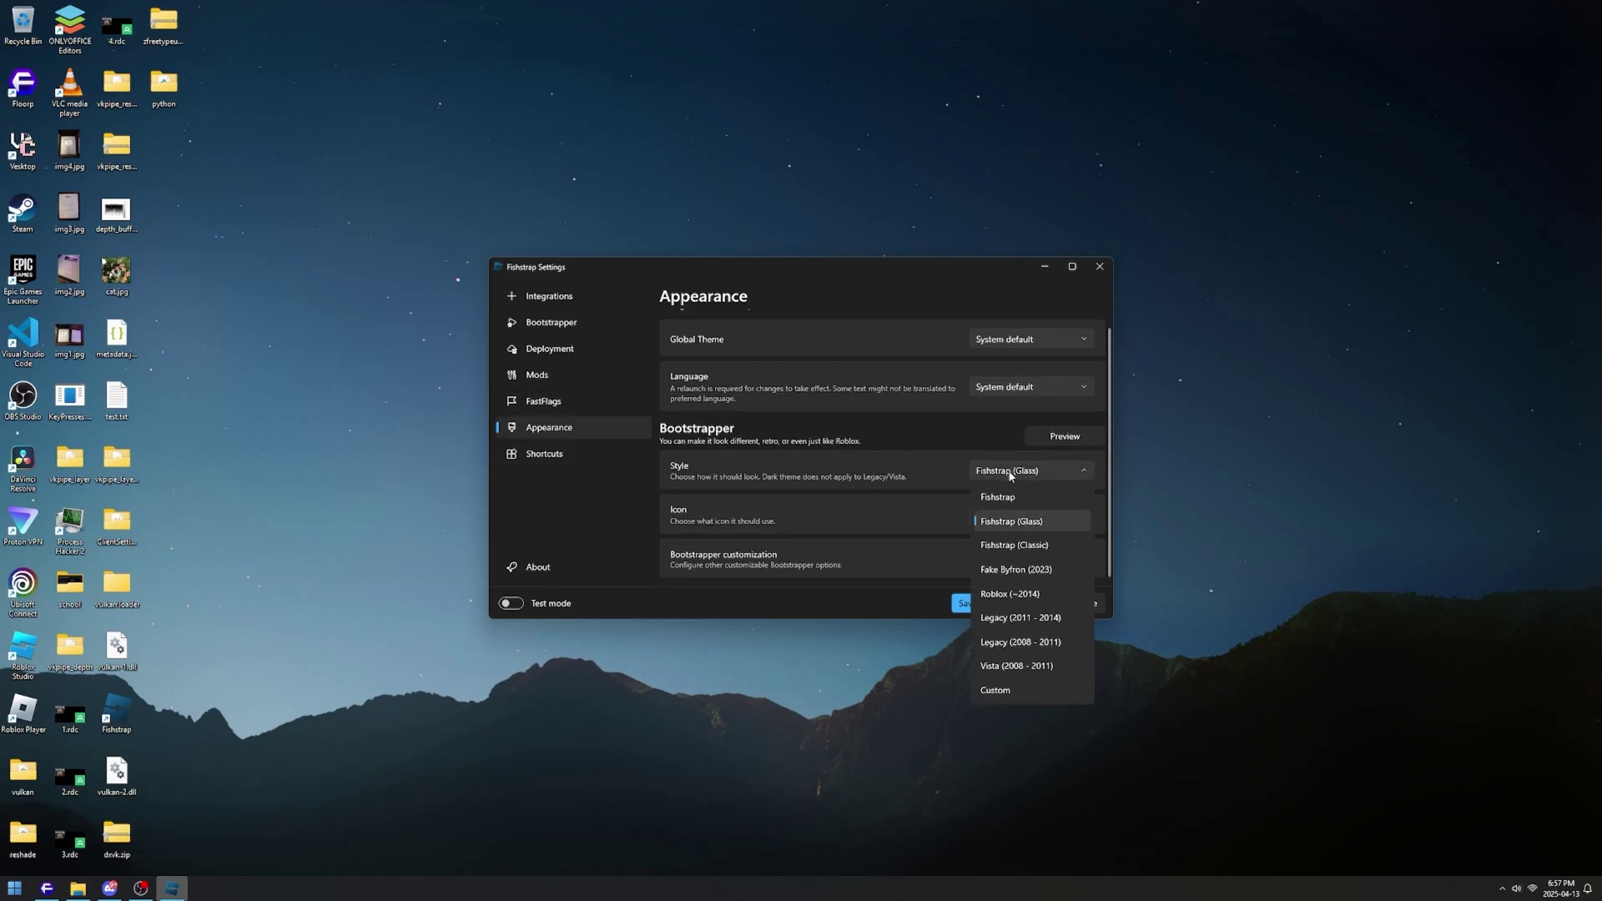
left_click(1011, 472)
left_click(1014, 515)
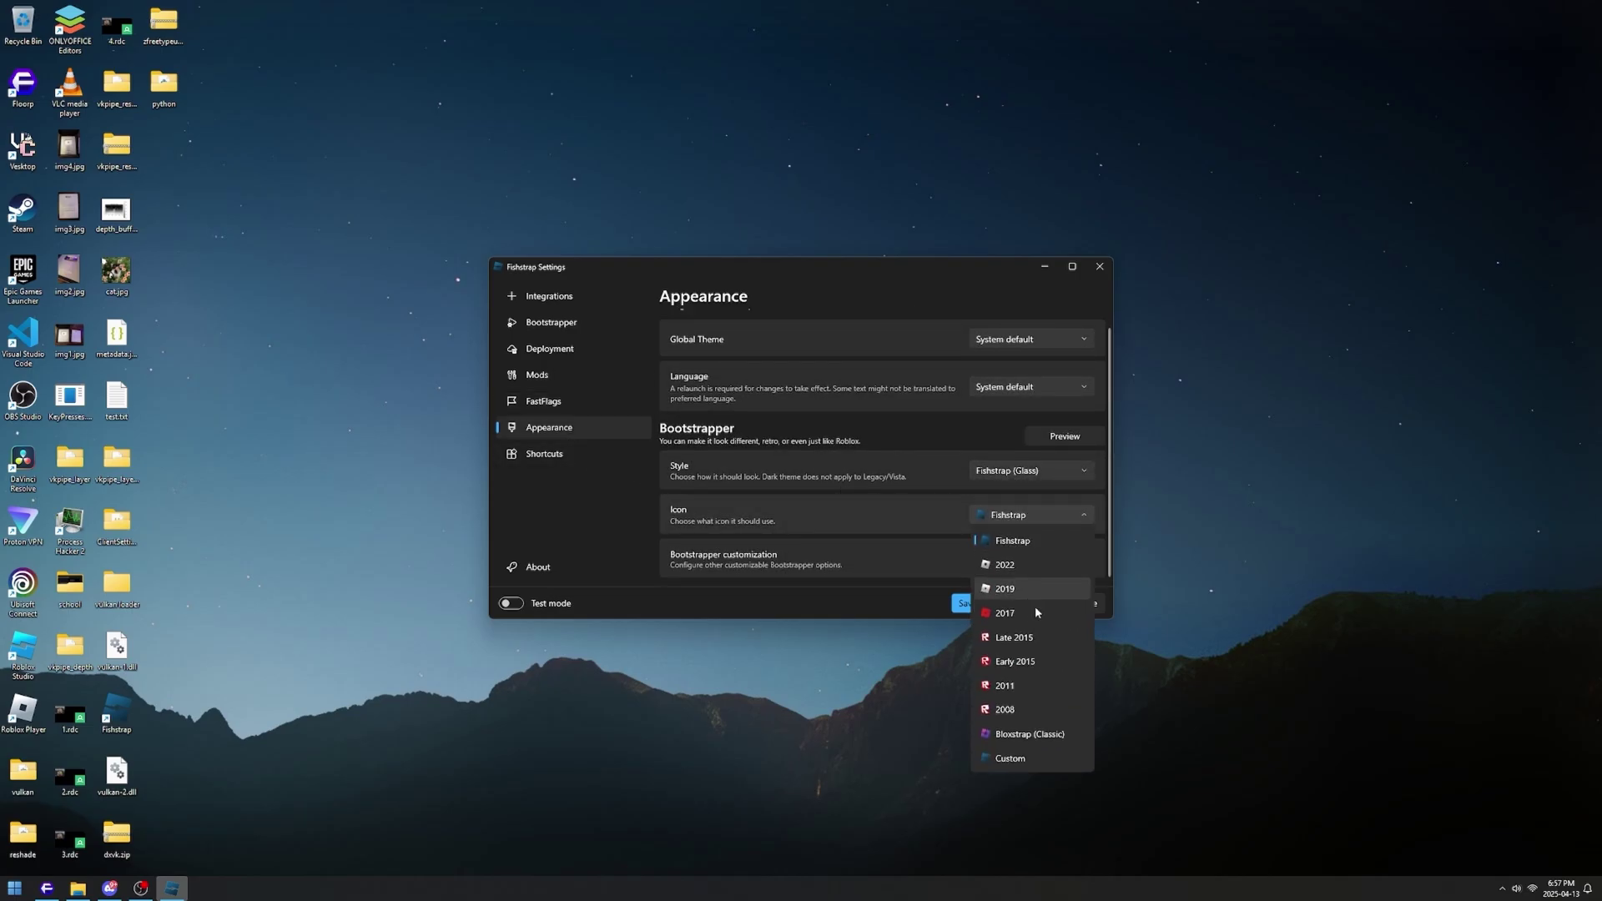
left_click(1060, 664)
left_click(547, 453)
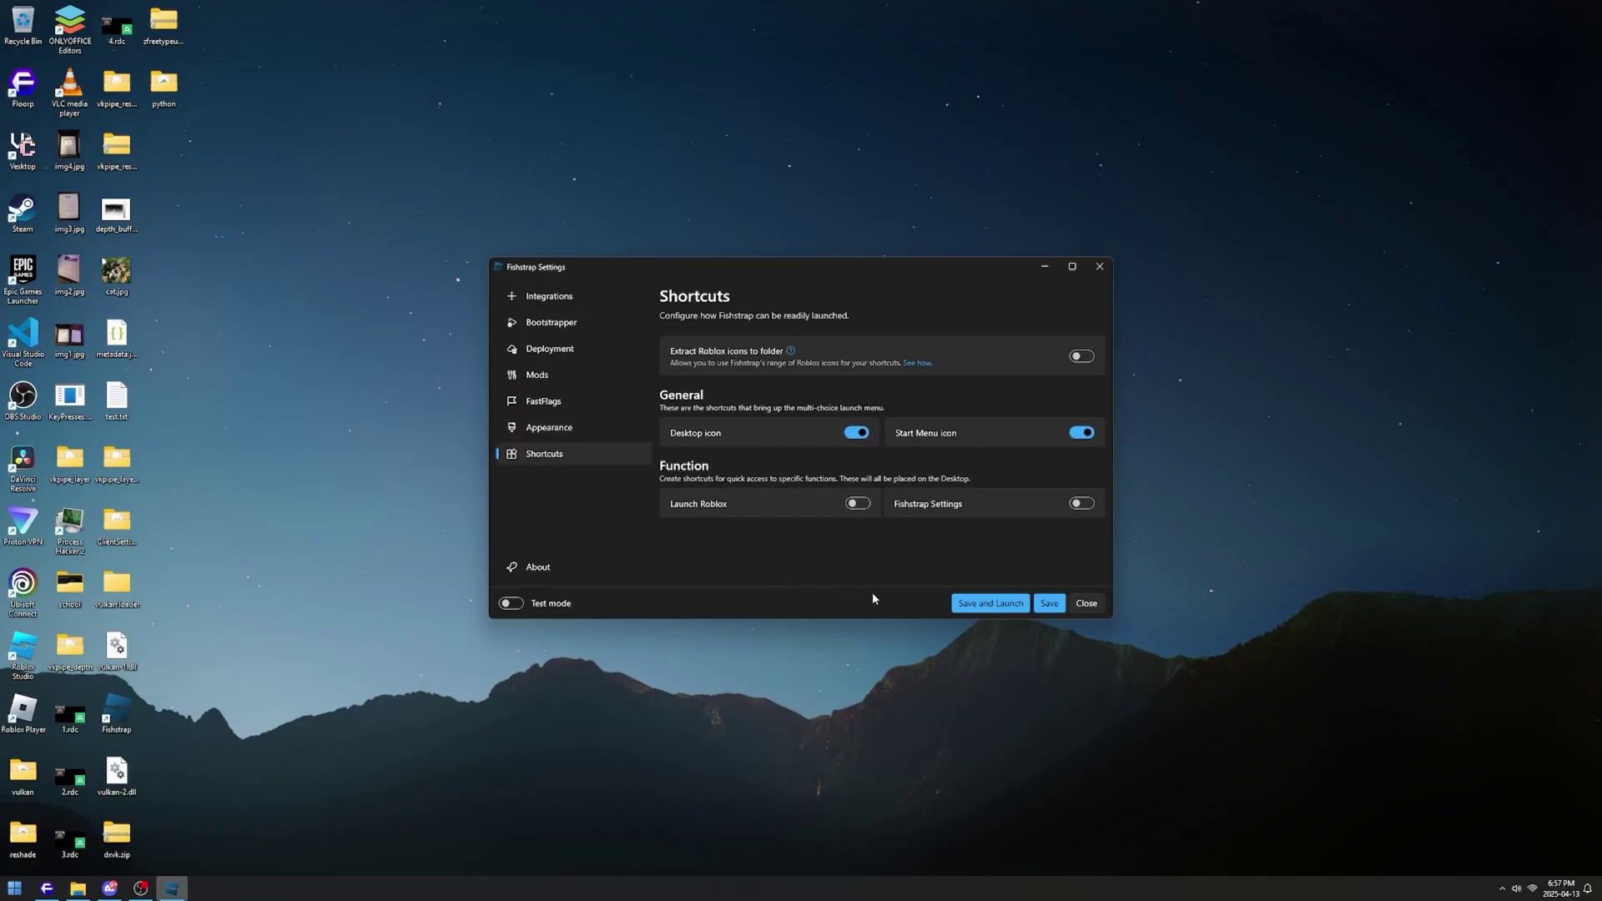
left_click(549, 427)
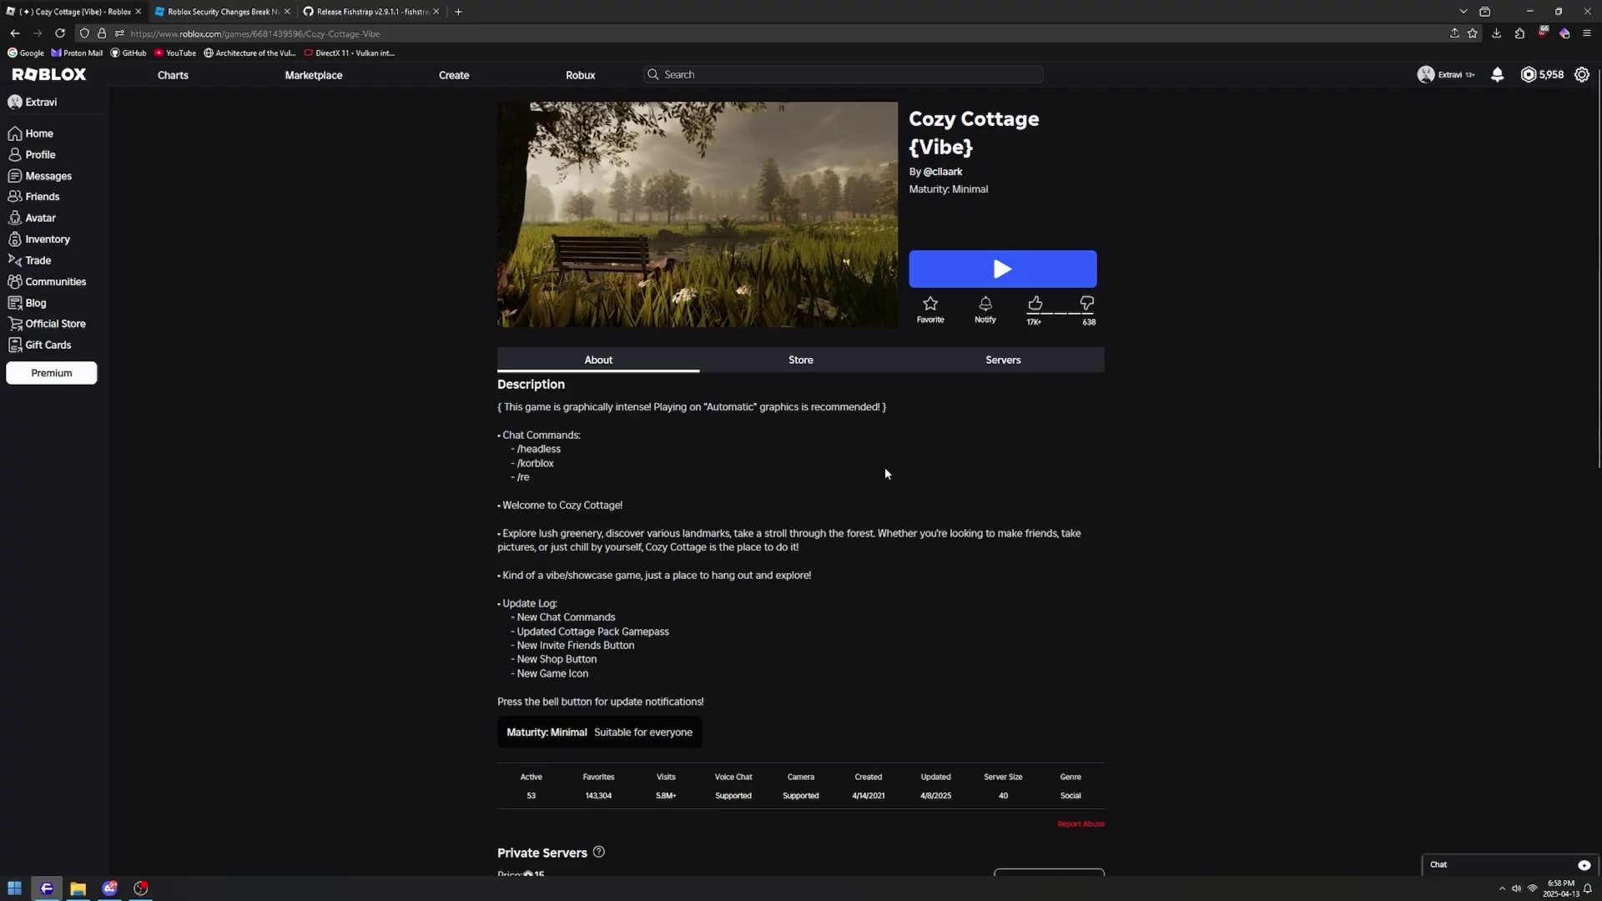
Step: Play Cozy Cottage {Vibe} and let the browser open the link in Roblox
left_click(986, 268)
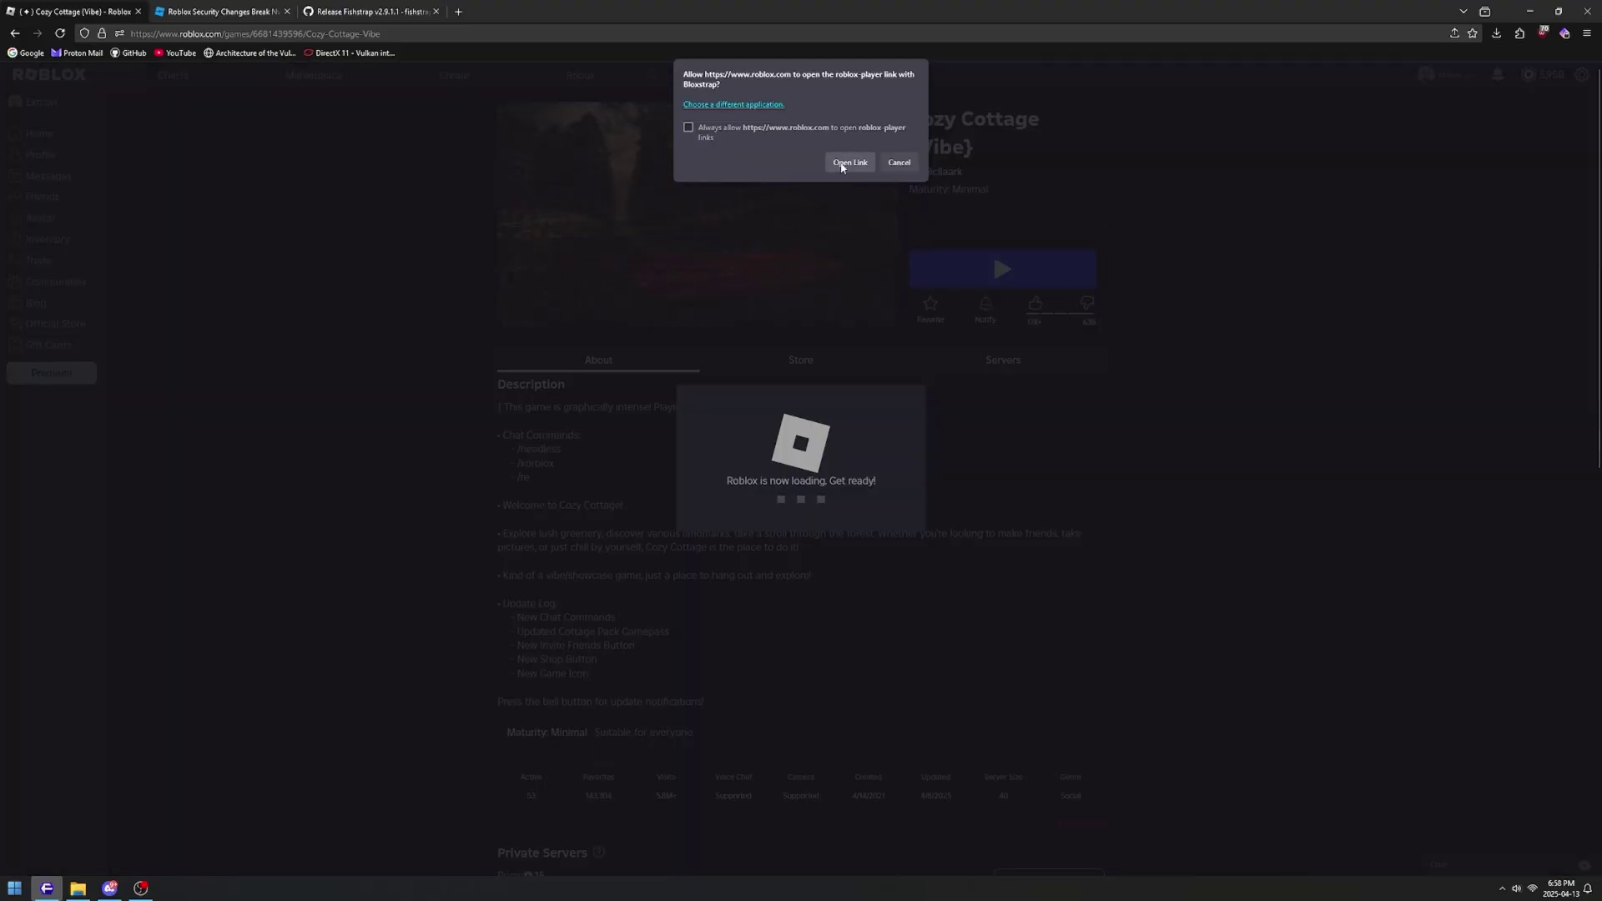
left_click(843, 170)
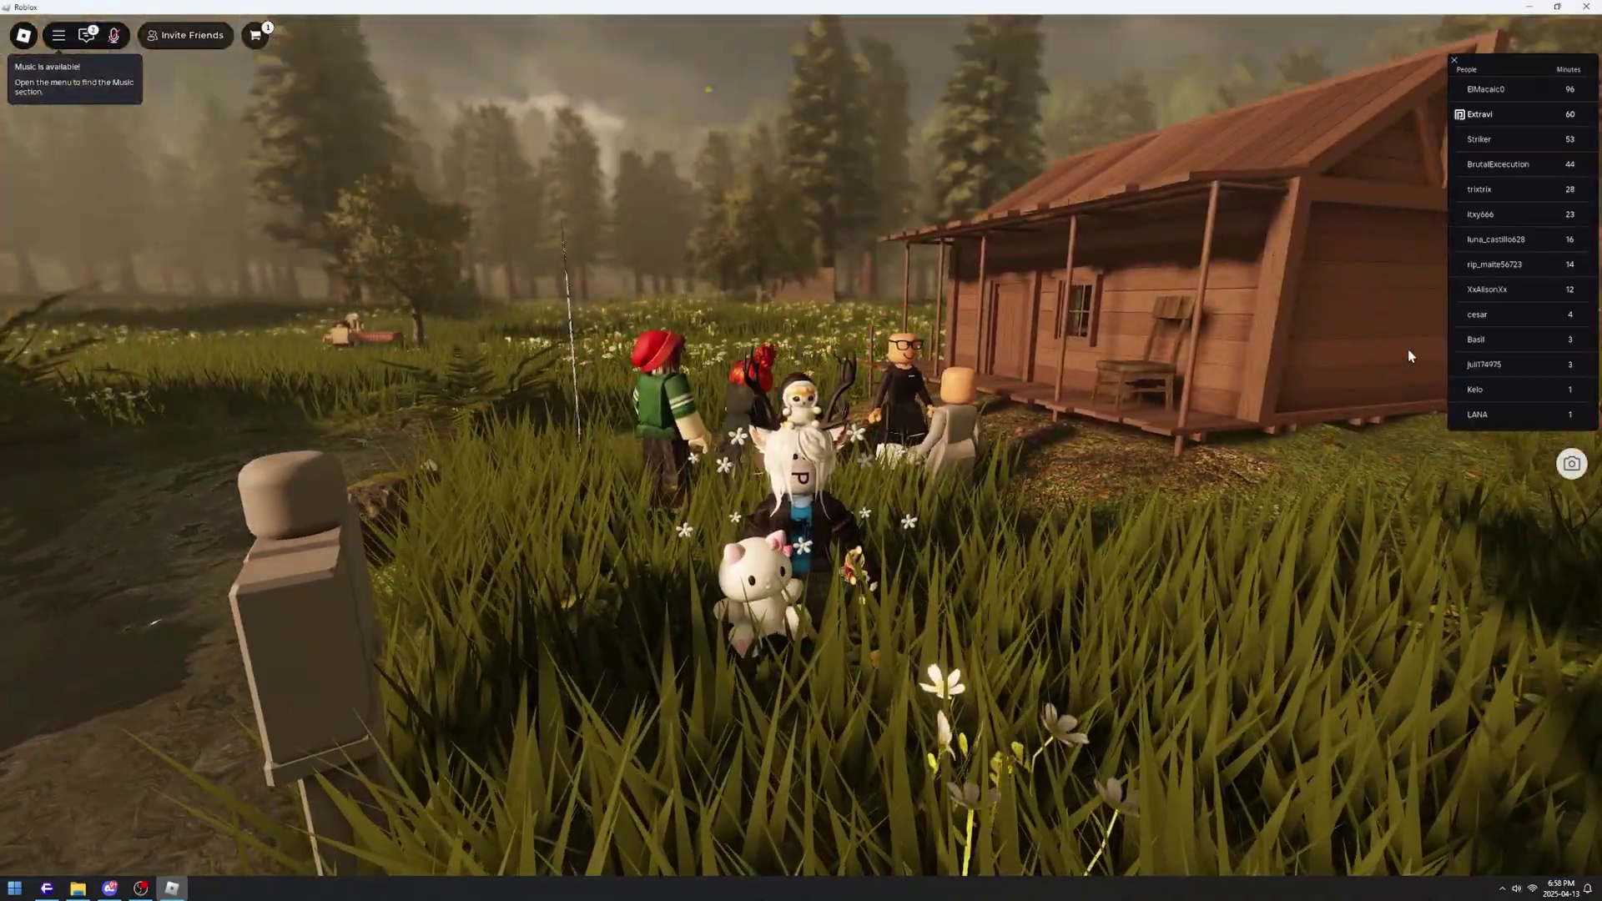
left_click(1477, 340)
left_click(1477, 340)
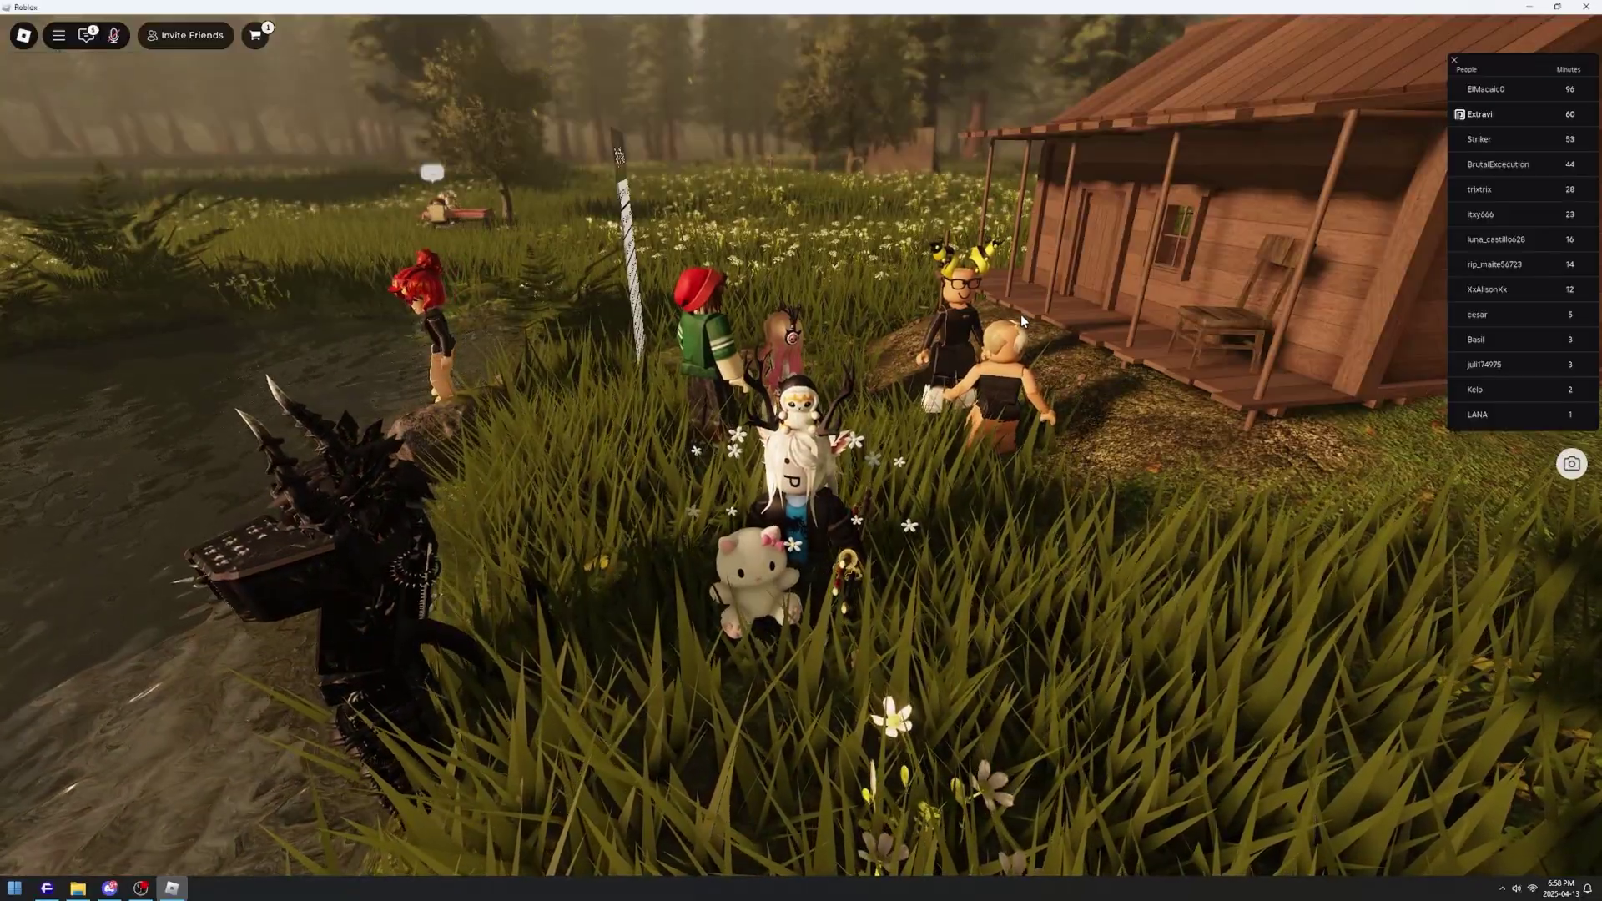
key("shift+F2")
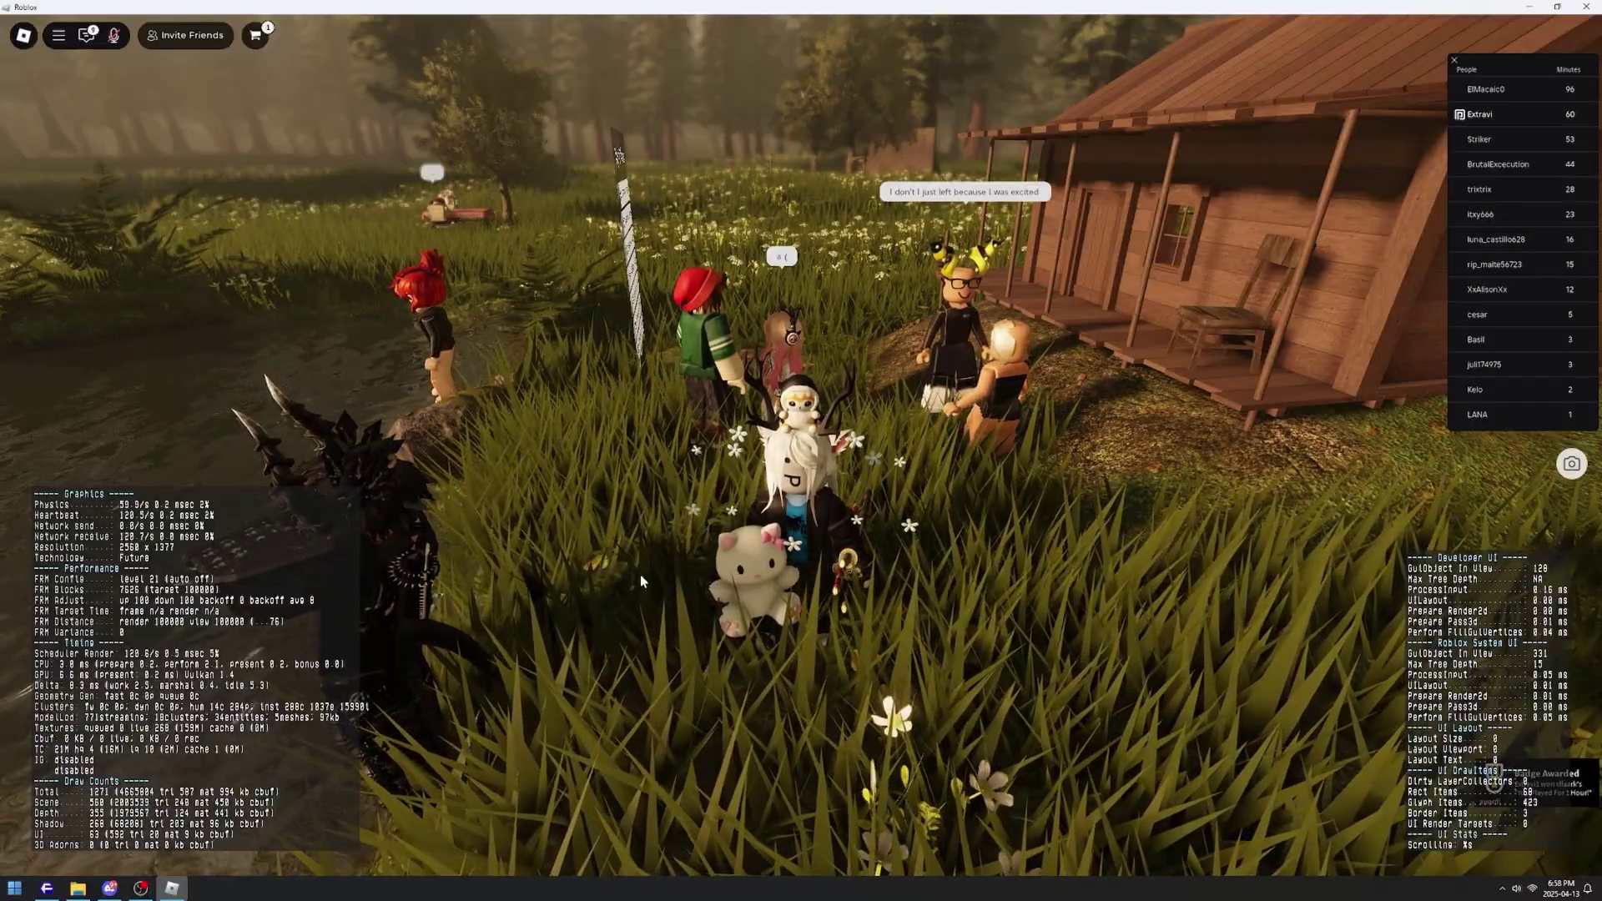
key("shift+F2")
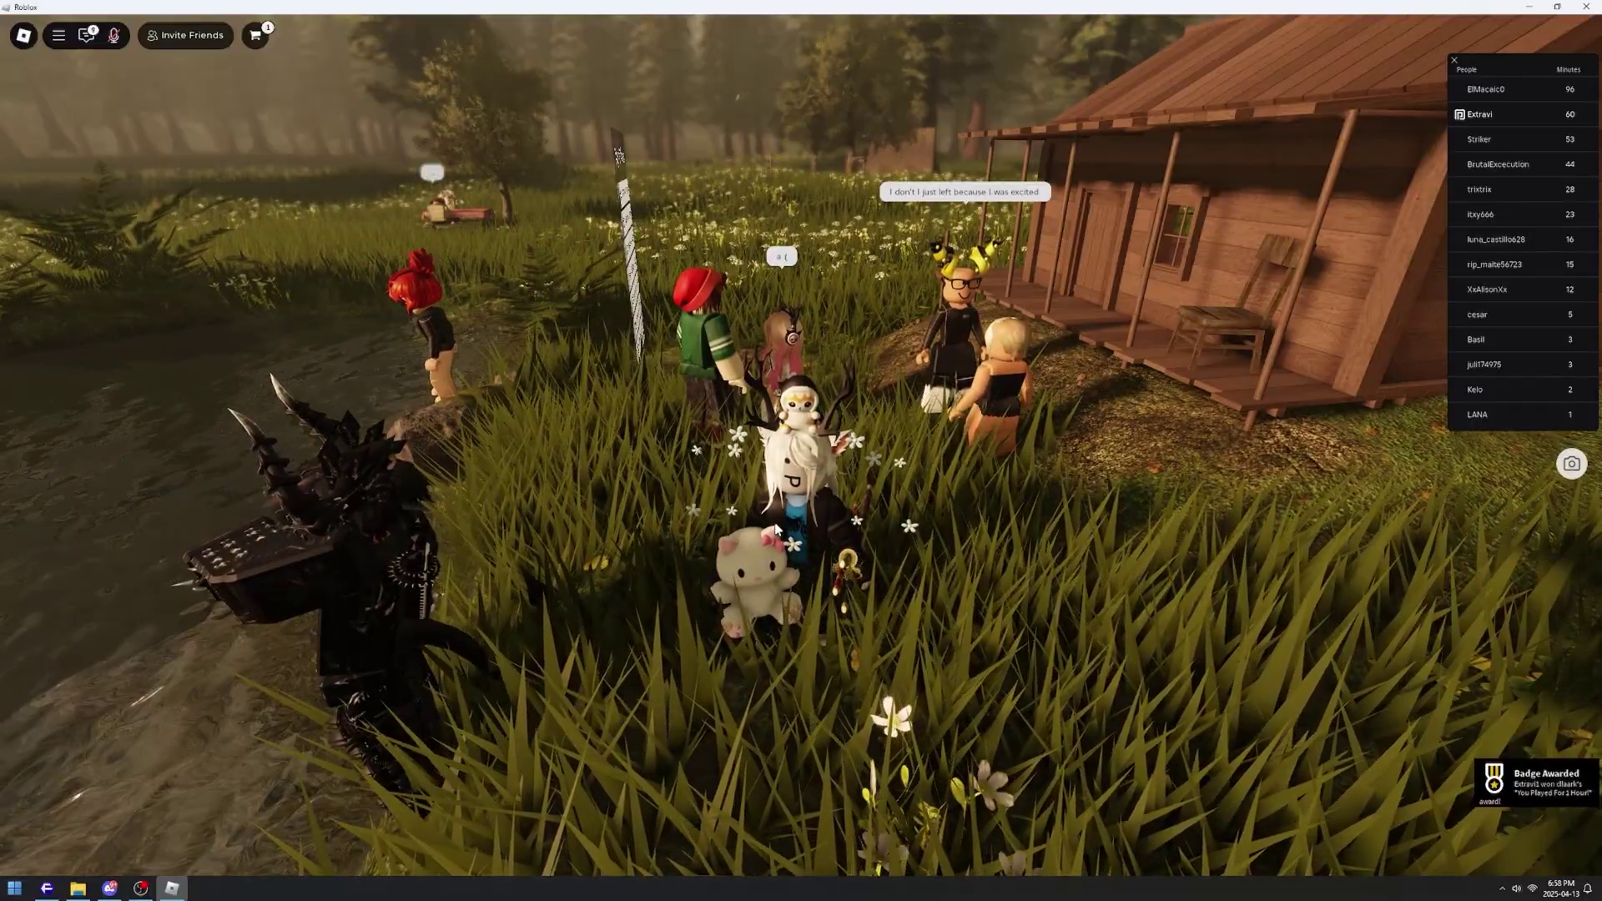
key("Left")
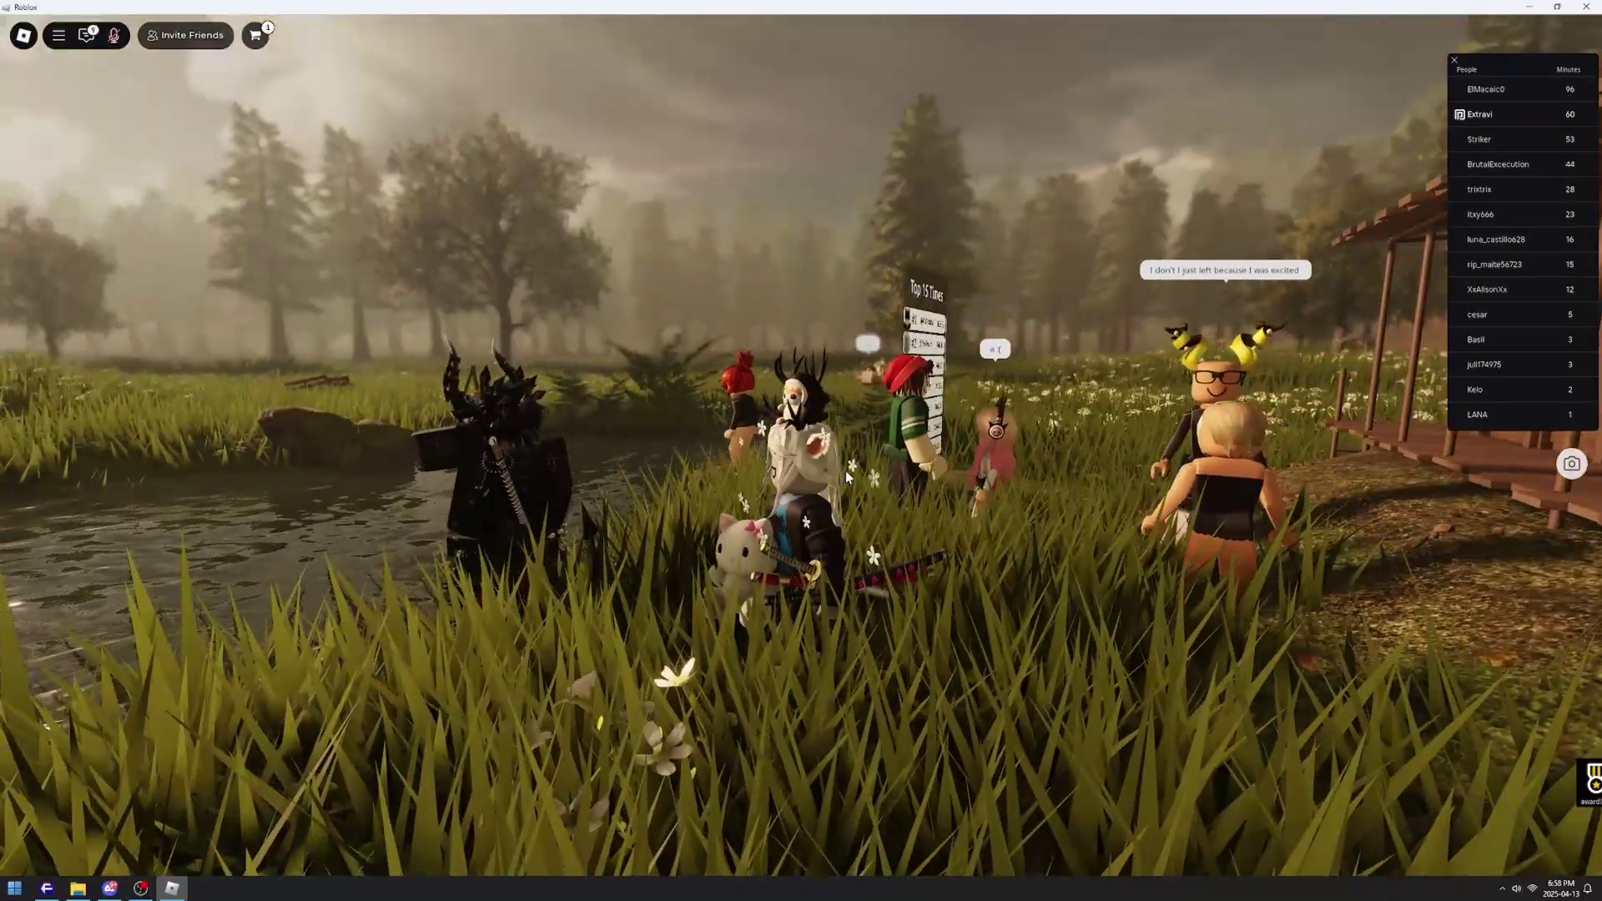
key("Right")
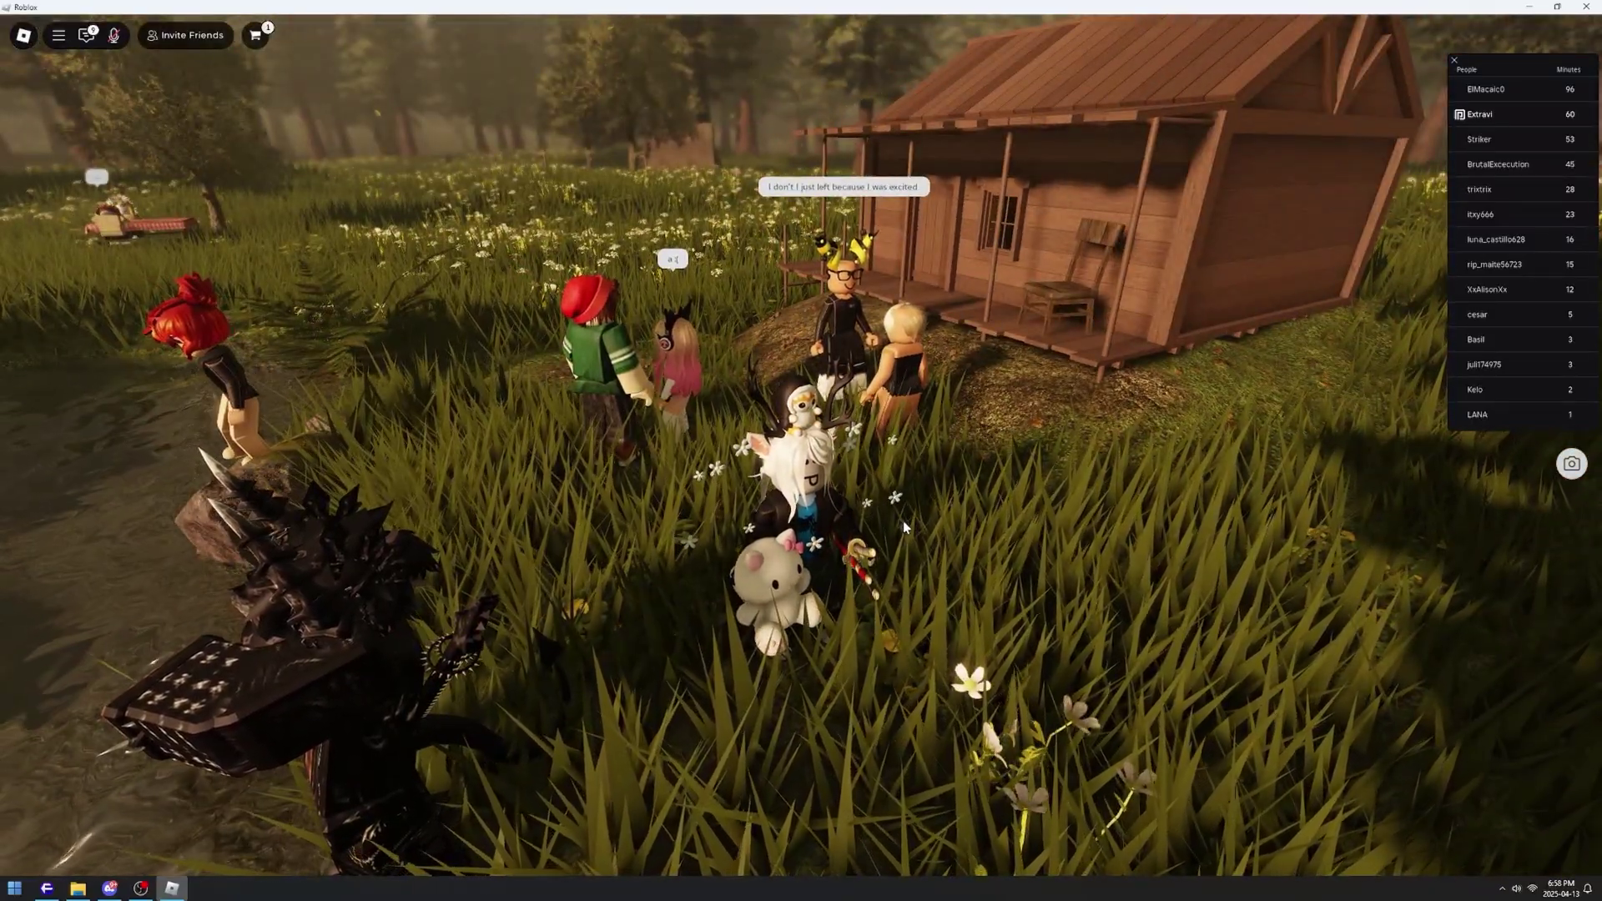
key("Page_Up")
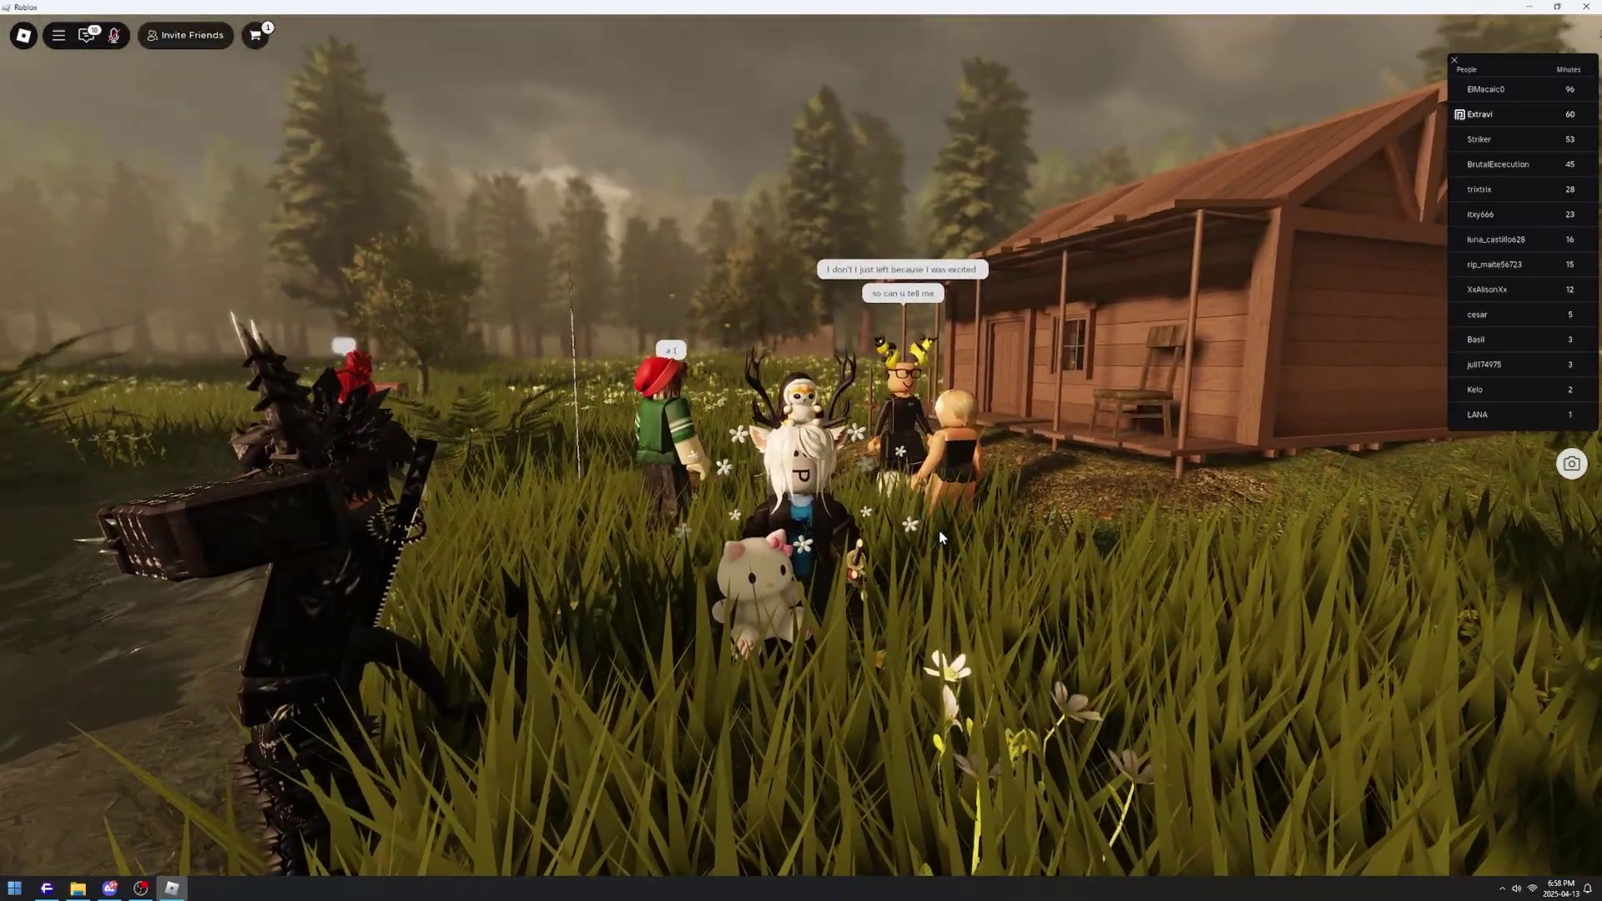